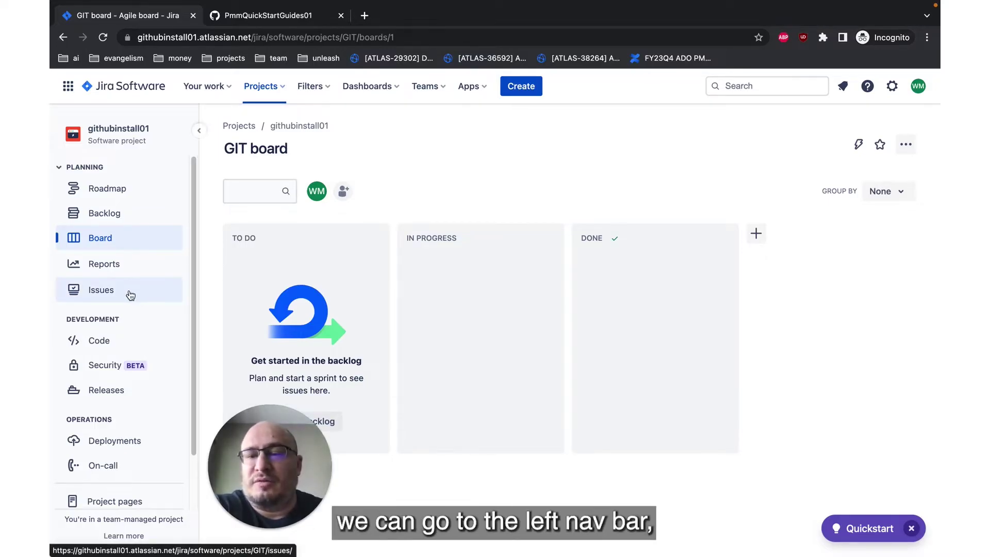
Open the githubinstall01 project's Toolchain settings.
{"action": "scroll", "coordinate": [129, 293], "scroll_direction": "down", "scroll_amount": 2}
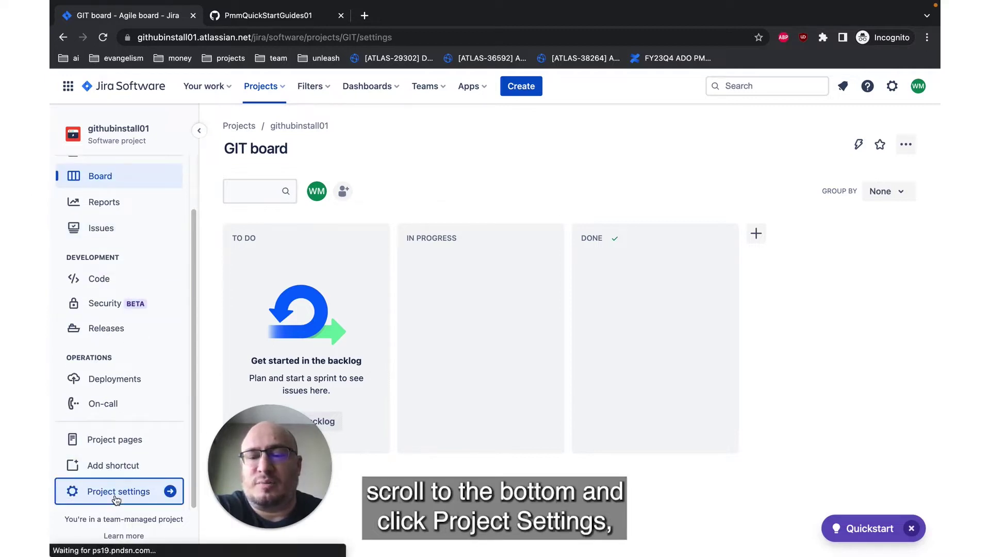
{"action": "left_click", "coordinate": [115, 495]}
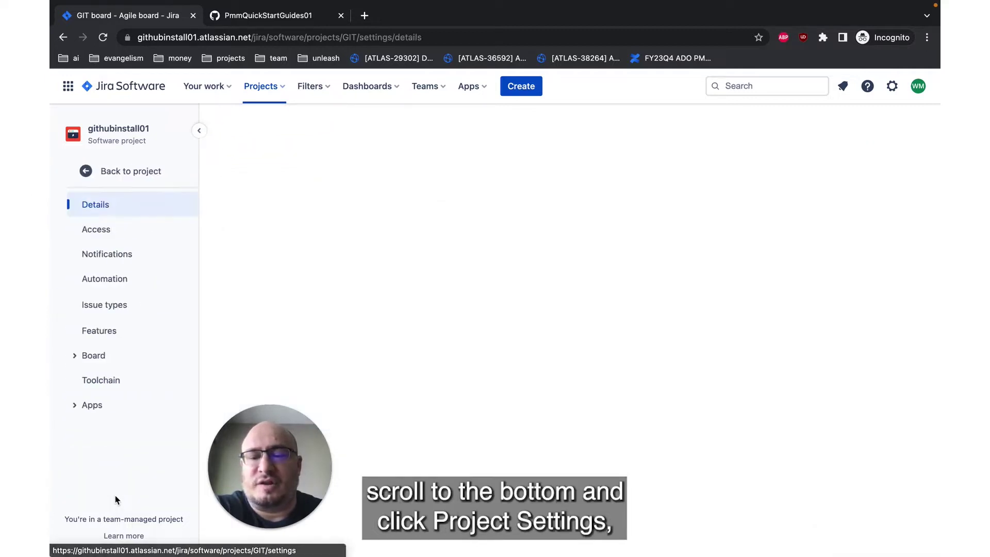
{"action": "left_click", "coordinate": [102, 381]}
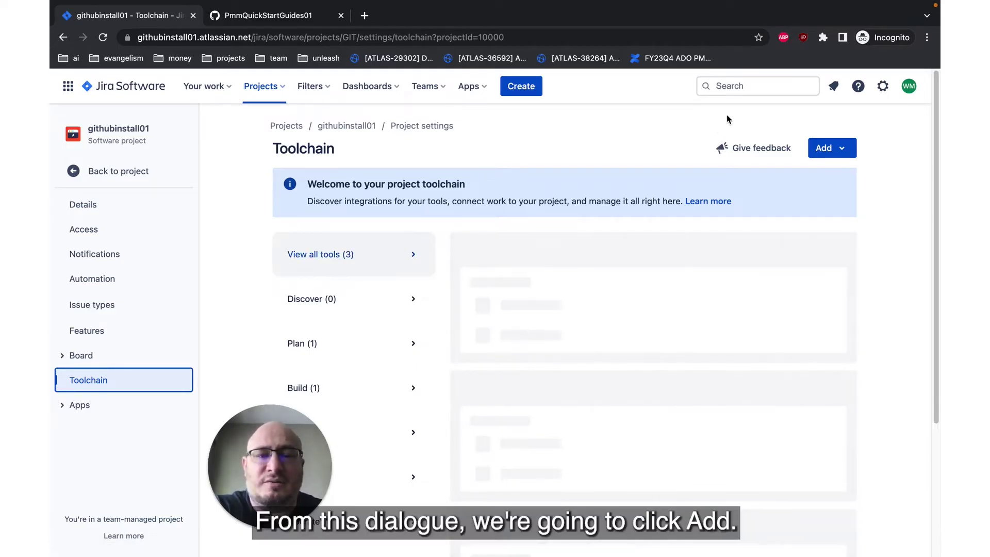
Add a GitHub code repository, install GitHub for Jira with Get it now, and configure the app.
{"action": "left_click", "coordinate": [832, 148]}
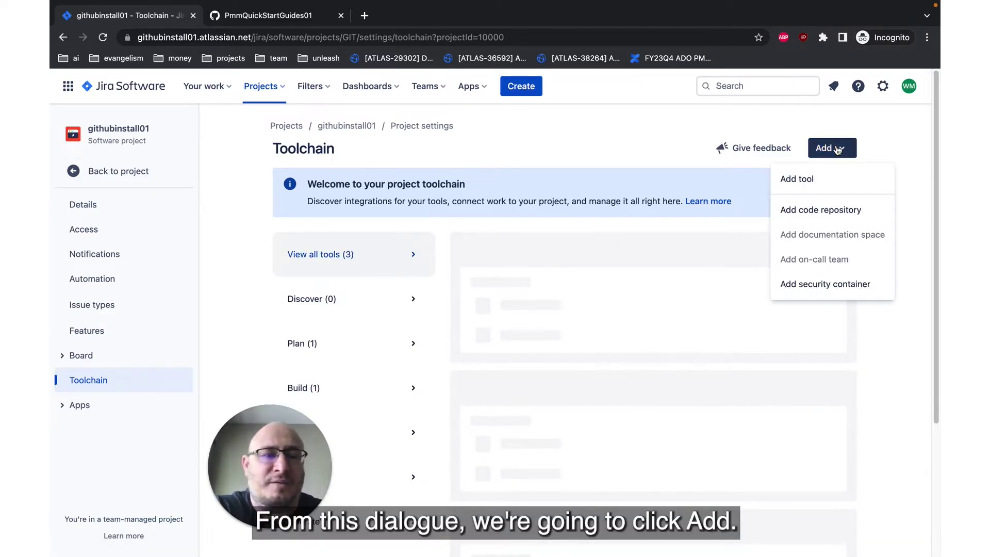
{"action": "left_click", "coordinate": [823, 212]}
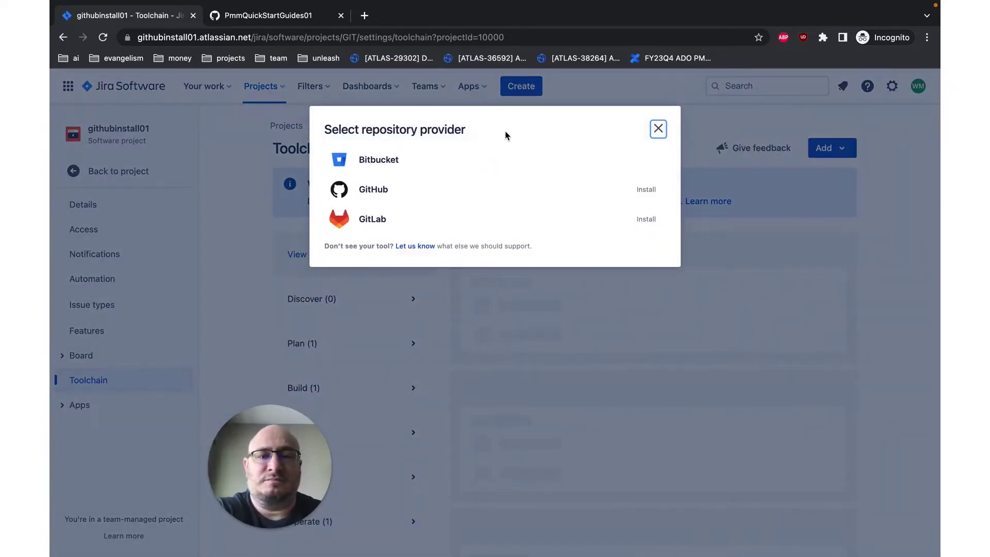
{"action": "left_click", "coordinate": [517, 186]}
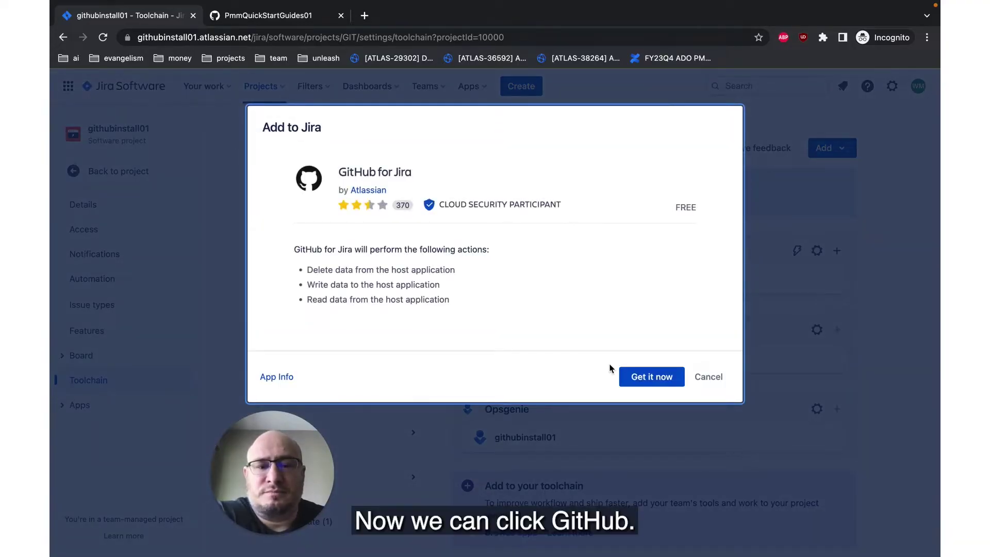
{"action": "left_click", "coordinate": [652, 379]}
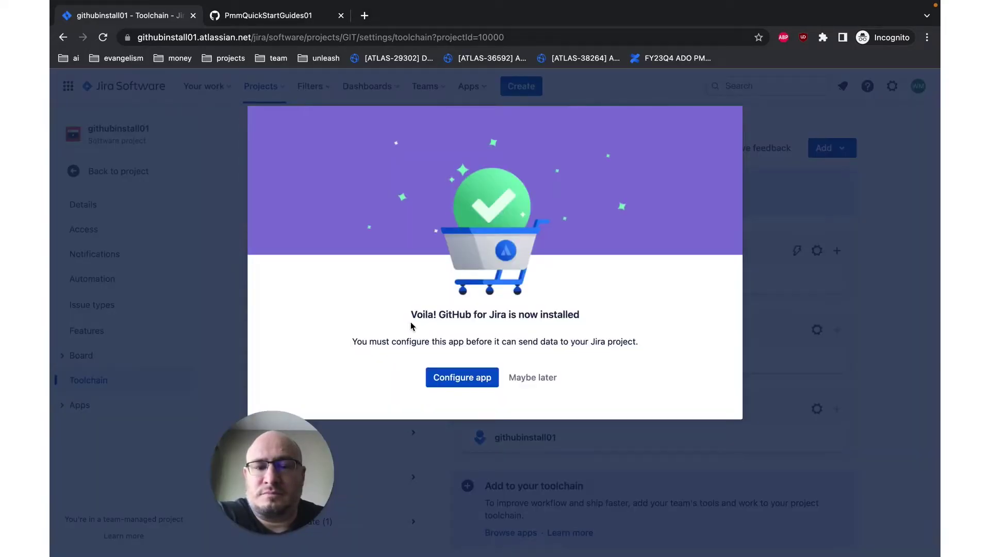
{"action": "left_click", "coordinate": [461, 378]}
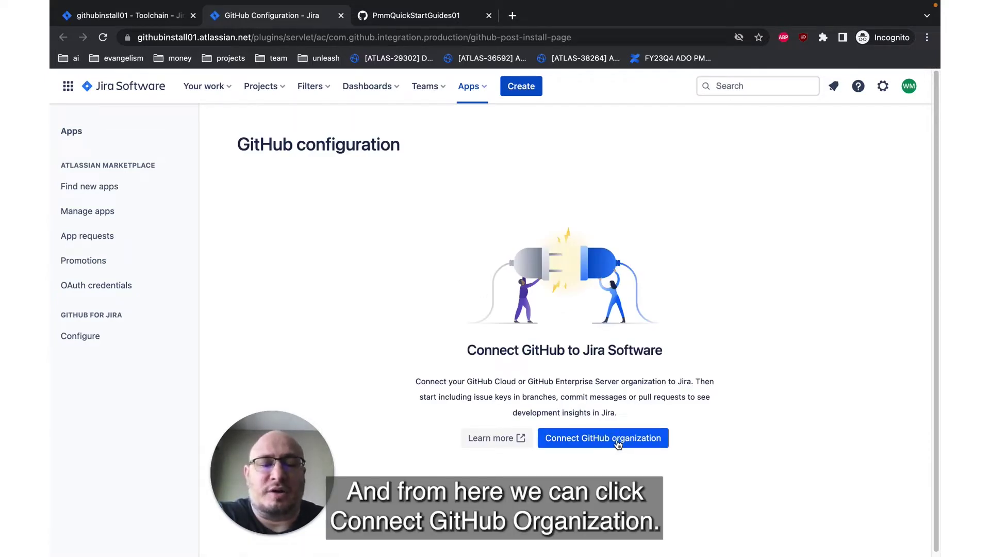
Start connecting a GitHub organization and continue with GitHub Cloud as the product.
{"action": "left_click", "coordinate": [617, 443]}
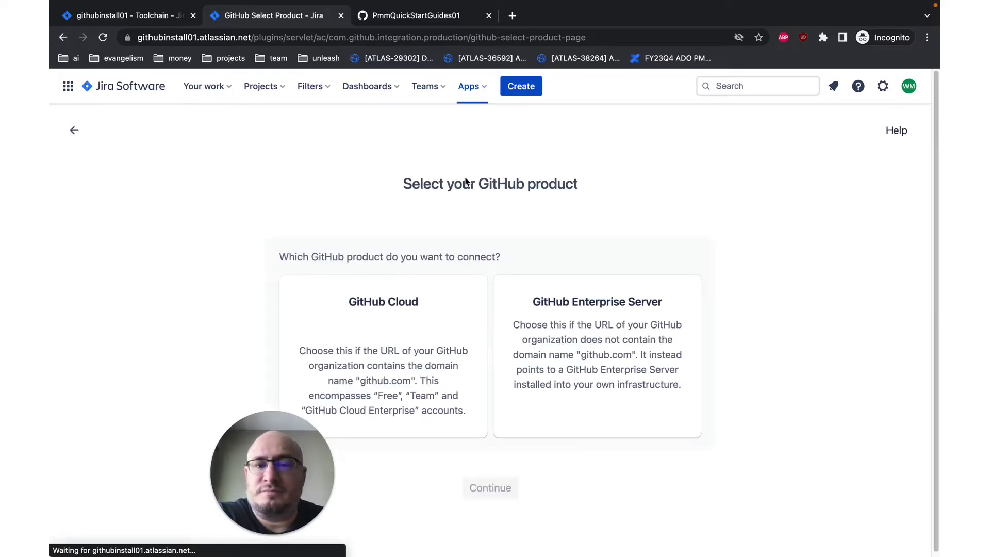
{"action": "left_click", "coordinate": [393, 328]}
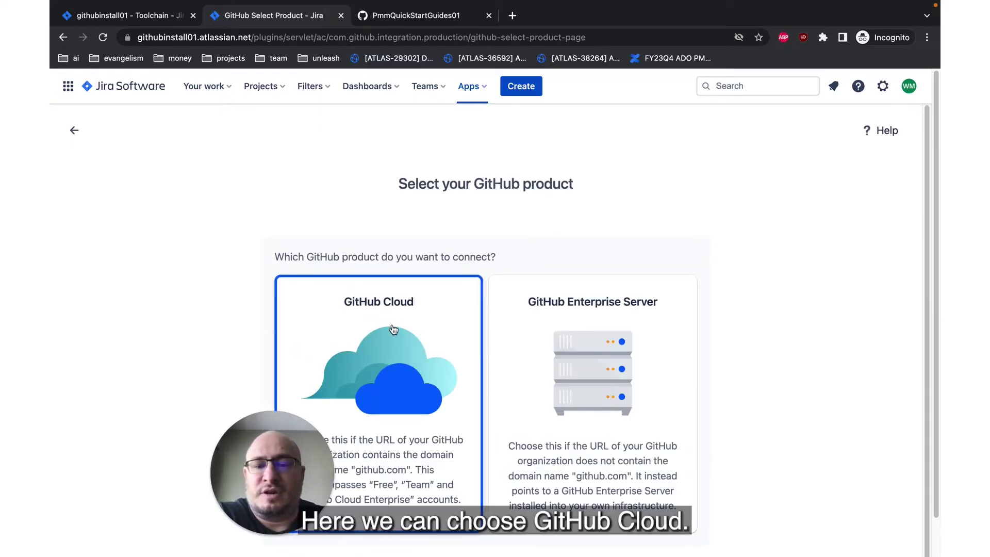
{"action": "scroll", "coordinate": [392, 333], "scroll_direction": "down", "scroll_amount": 2}
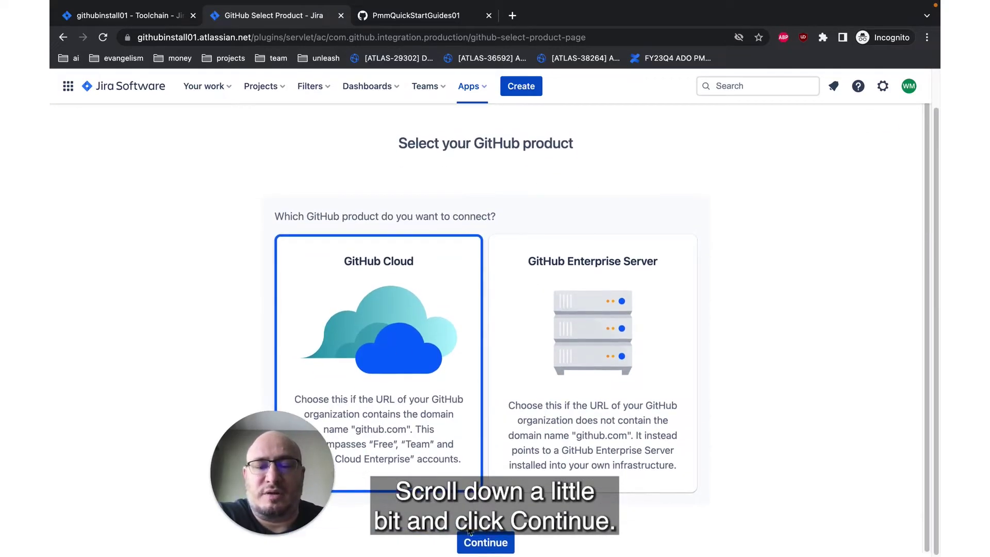
{"action": "left_click", "coordinate": [484, 542]}
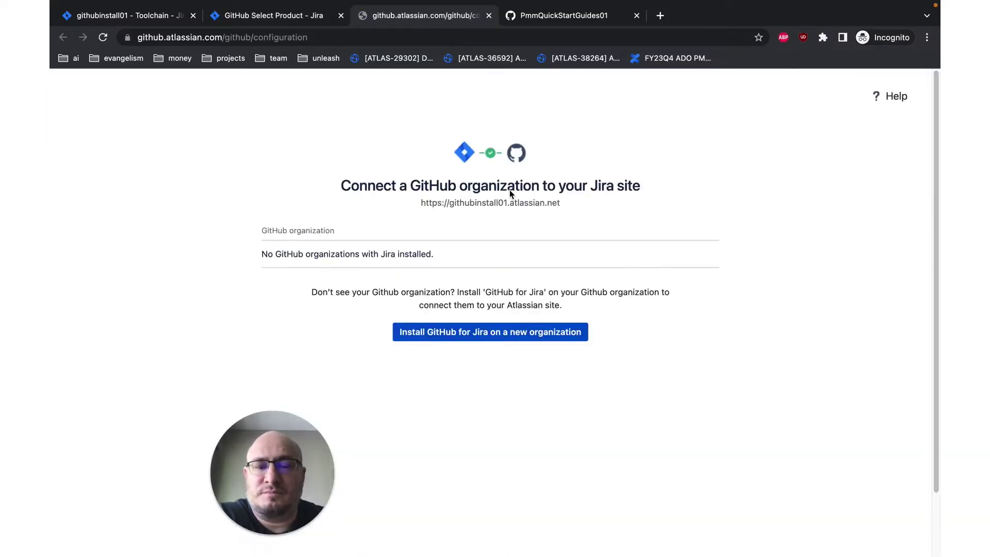
Install Jira on PmmQuickStartGuides01 for all repositories and connect it to the githubinstall01 site.
{"action": "left_click", "coordinate": [504, 336]}
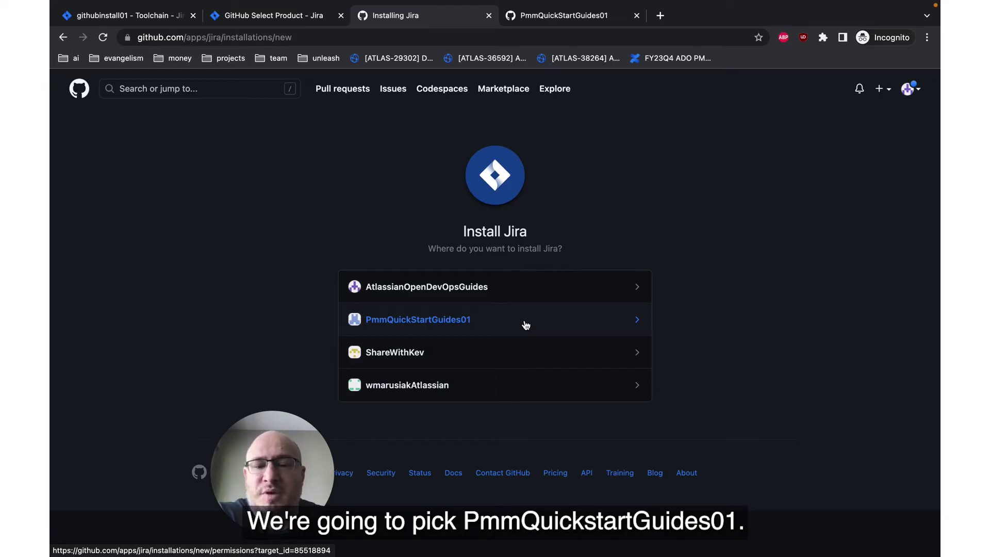
{"action": "left_click", "coordinate": [525, 325]}
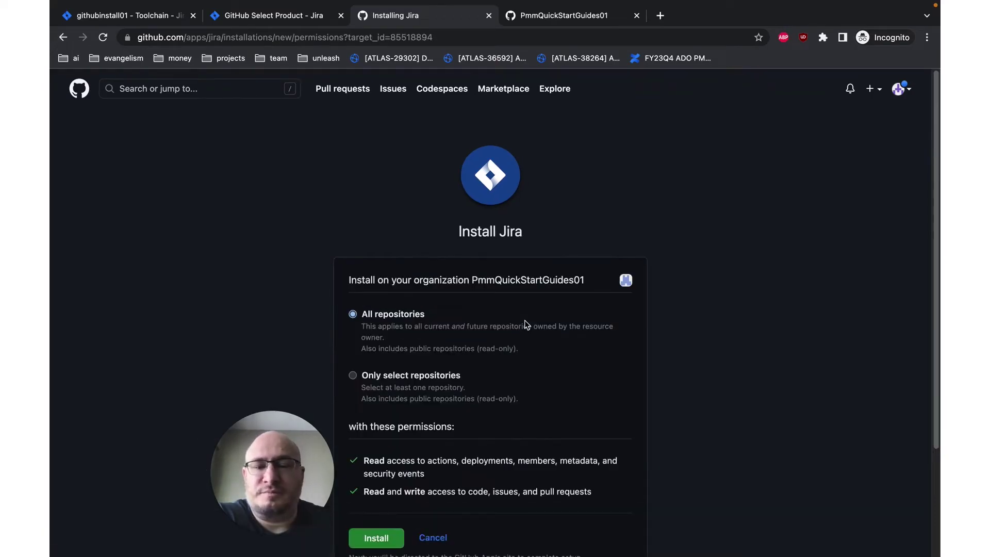
{"action": "scroll", "coordinate": [525, 325], "scroll_direction": "down", "scroll_amount": 3}
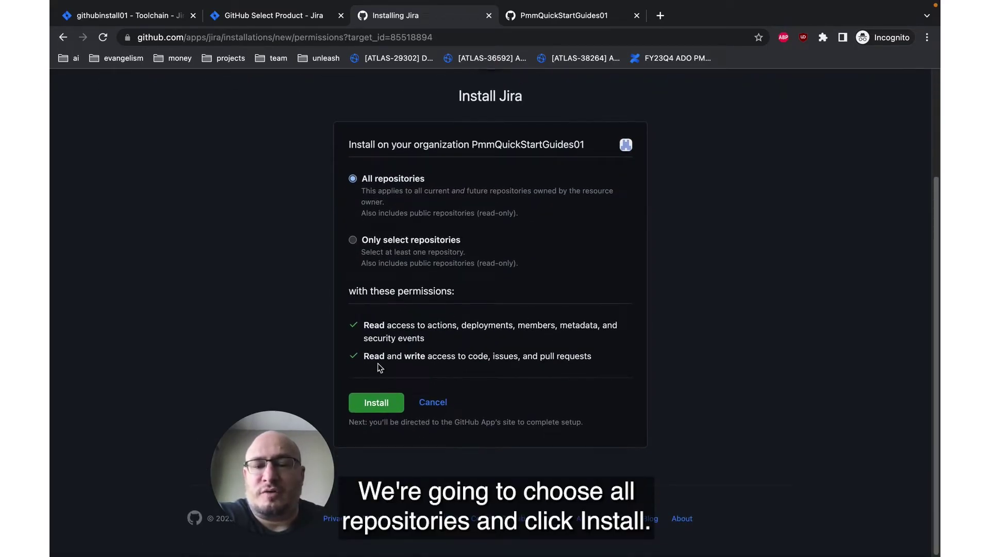
{"action": "left_click", "coordinate": [376, 405]}
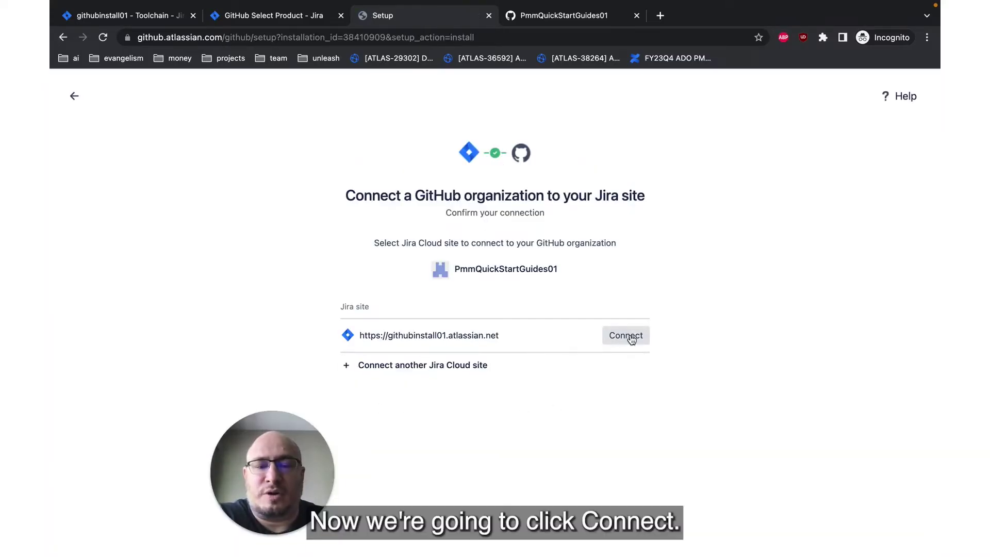
{"action": "left_click", "coordinate": [627, 336]}
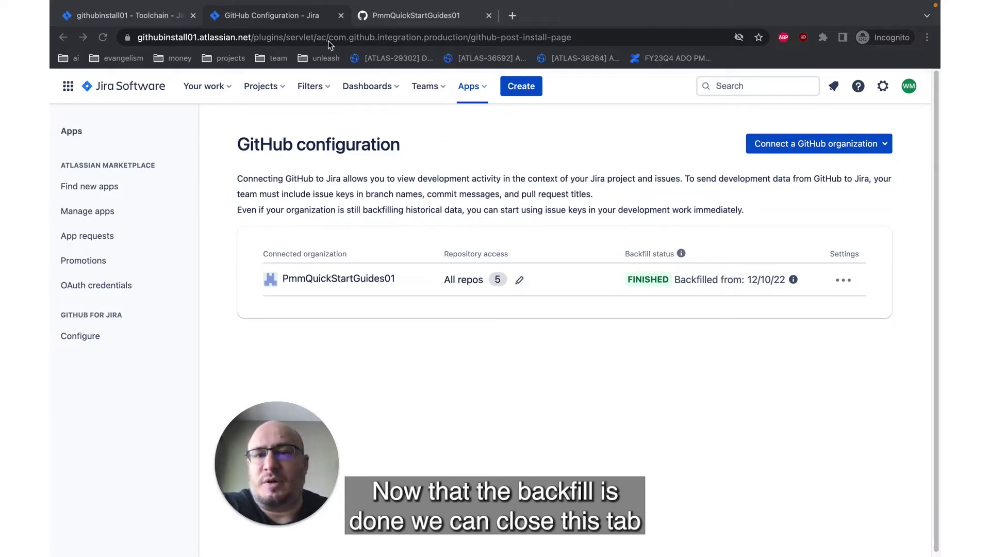
Close the configuration tab and add the submitImage GitHub repository to the project's toolchain.
{"action": "left_click", "coordinate": [341, 15]}
{"action": "left_click", "coordinate": [160, 17]}
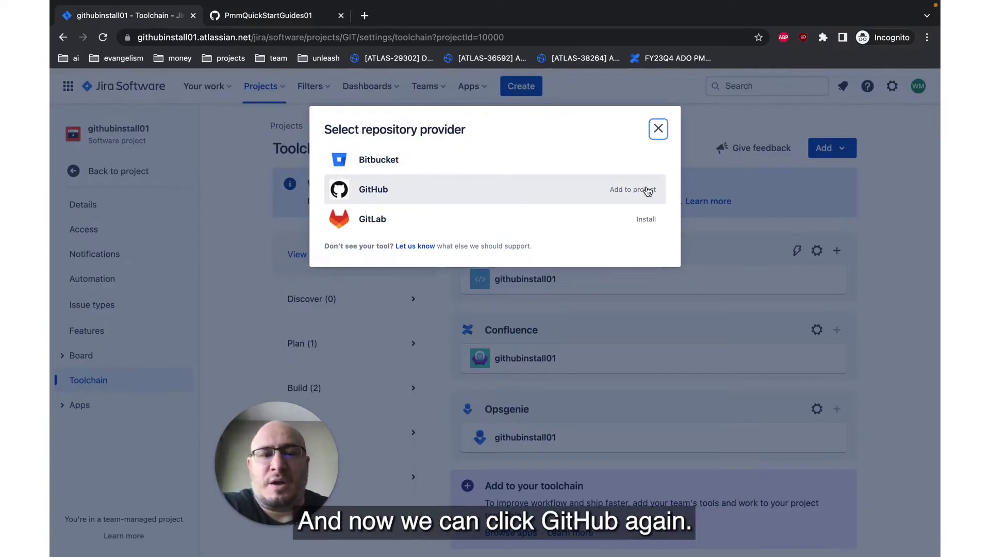
{"action": "left_click", "coordinate": [565, 191]}
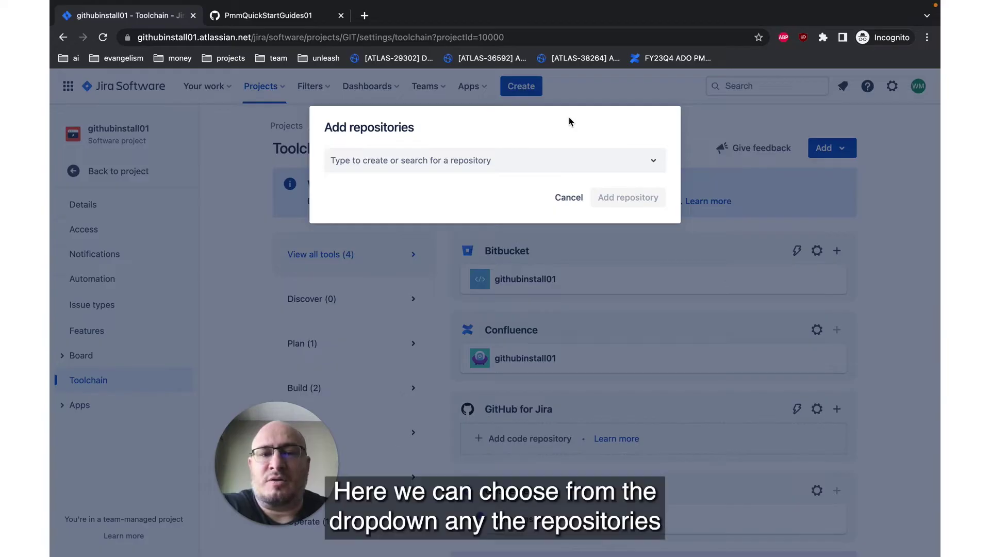
{"action": "left_click", "coordinate": [654, 163]}
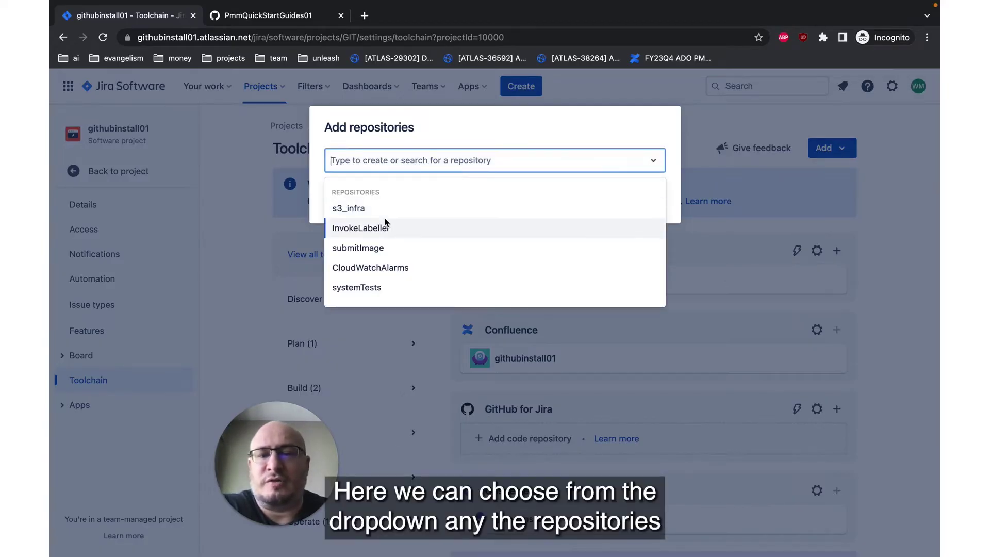
{"action": "left_click", "coordinate": [391, 247]}
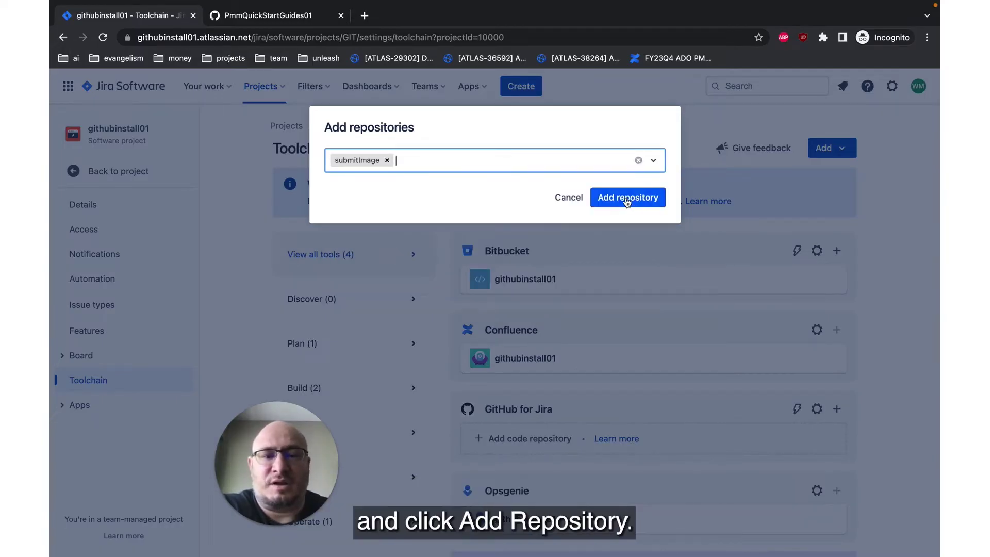
{"action": "left_click", "coordinate": [627, 202]}
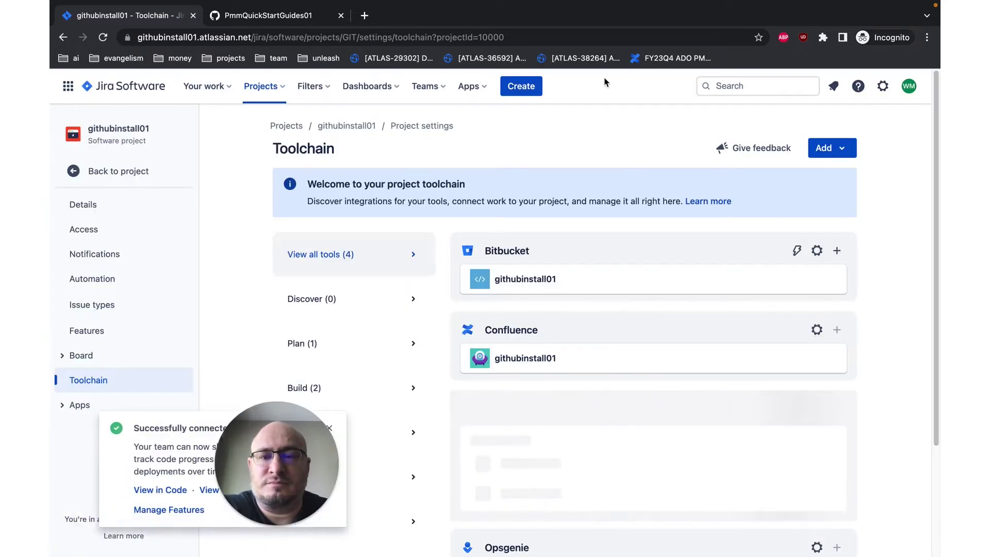
Open the project's Code page, view submitImage in a new tab, and return to Jira.
{"action": "left_click", "coordinate": [113, 175]}
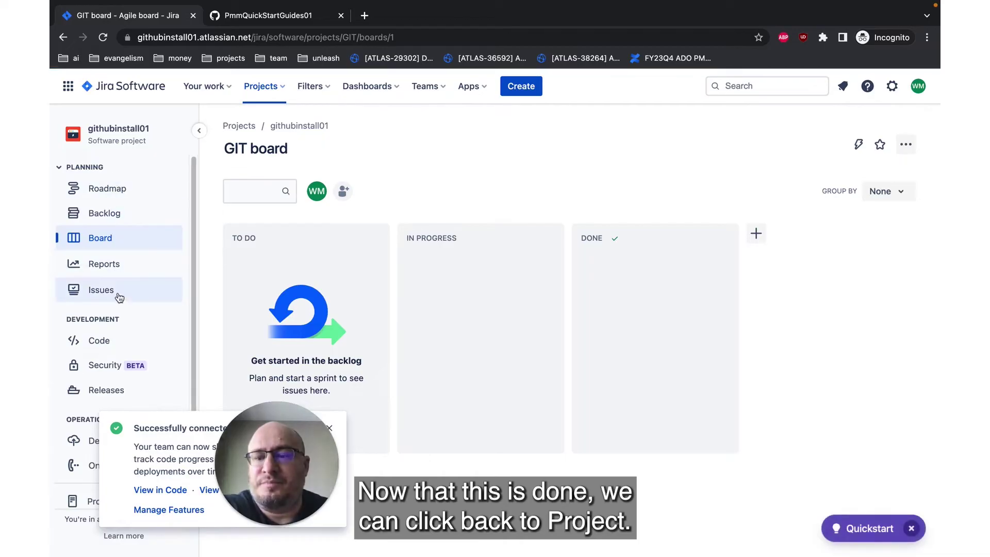
{"action": "left_click", "coordinate": [107, 342]}
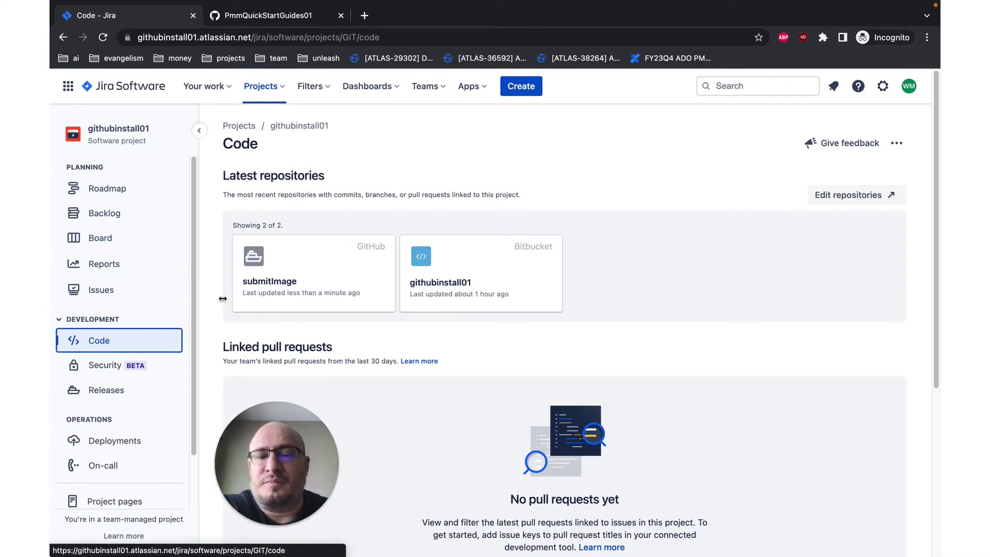
{"action": "right_click", "coordinate": [305, 266]}
{"action": "left_click", "coordinate": [318, 269]}
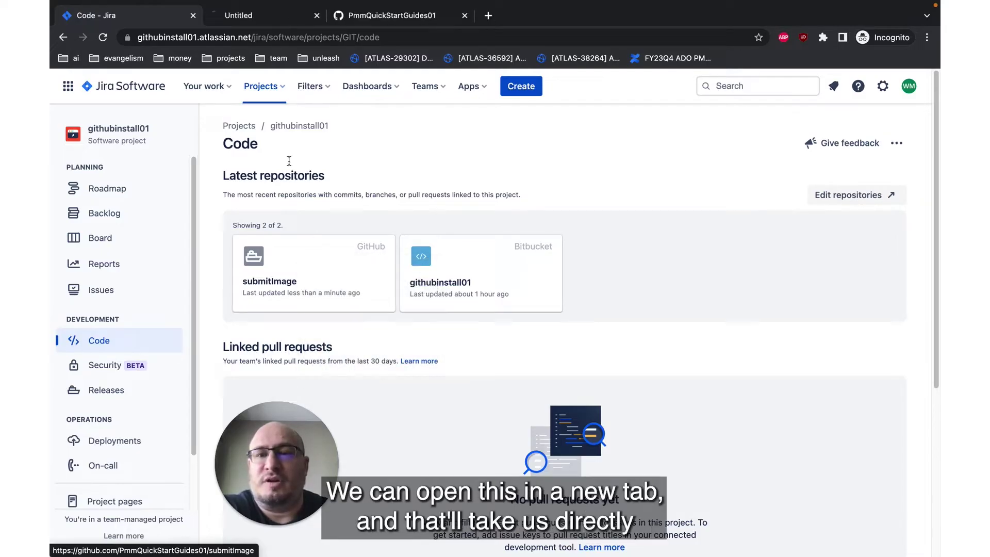
{"action": "left_click", "coordinate": [265, 23]}
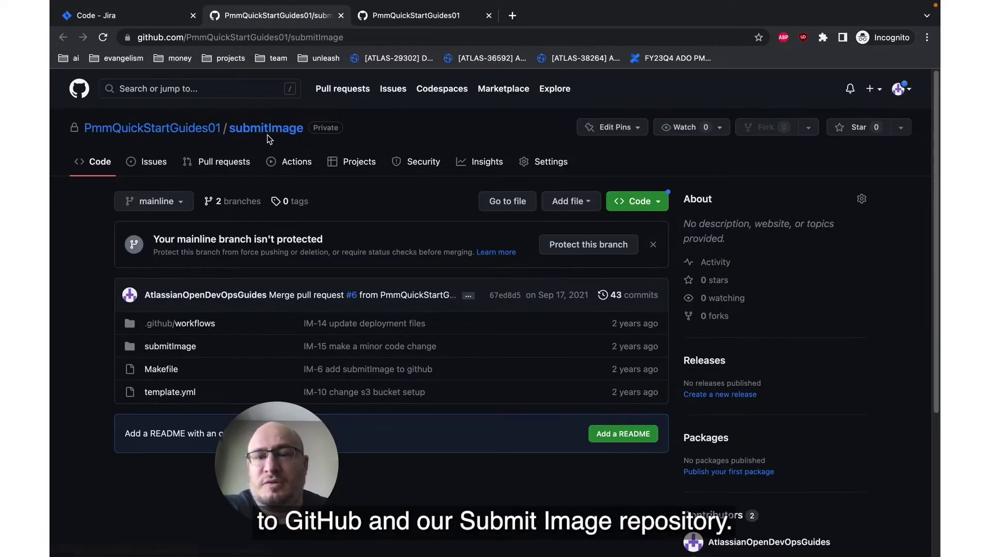
{"action": "left_click", "coordinate": [128, 16]}
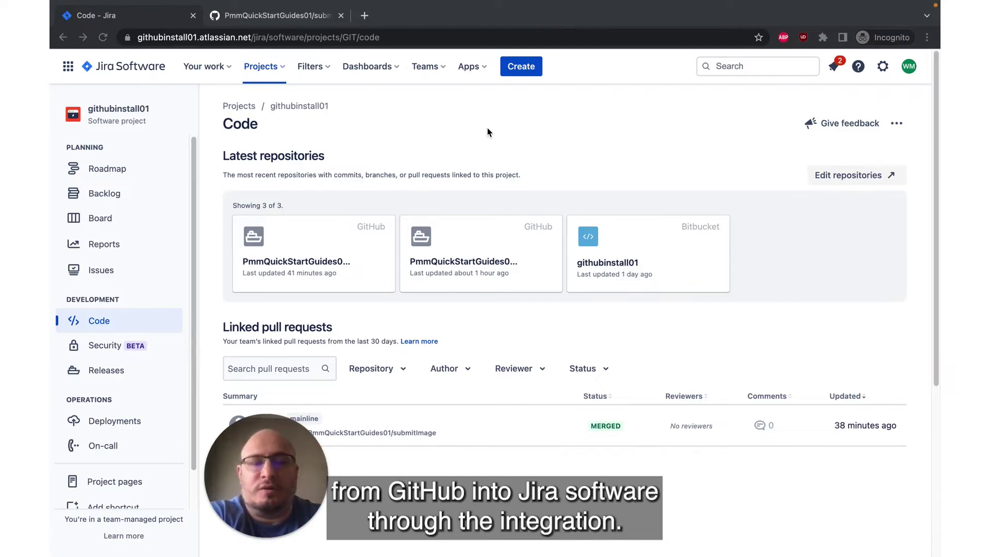
Drag GIT-2 into In Progress, check its details, and switch to the GitHub repository tab.
{"action": "left_click", "coordinate": [110, 223]}
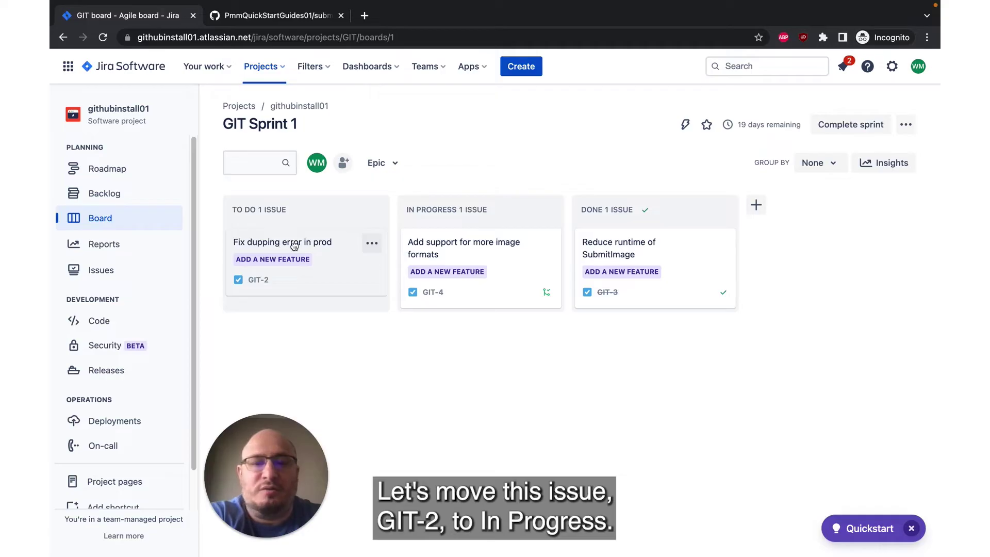
{"action": "left_click_drag", "start_coordinate": [280, 250], "coordinate": [459, 330]}
{"action": "left_click", "coordinate": [459, 330]}
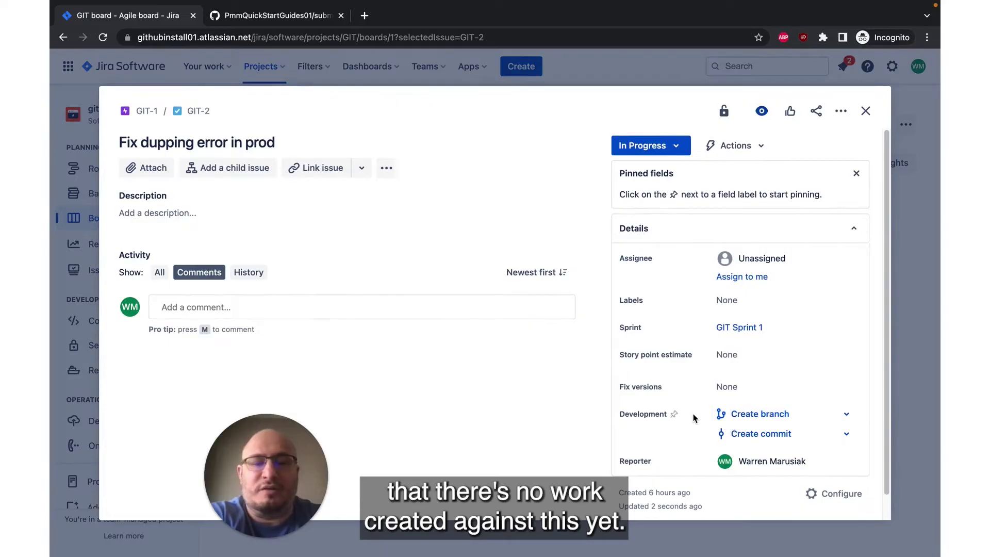
{"action": "left_click", "coordinate": [284, 17]}
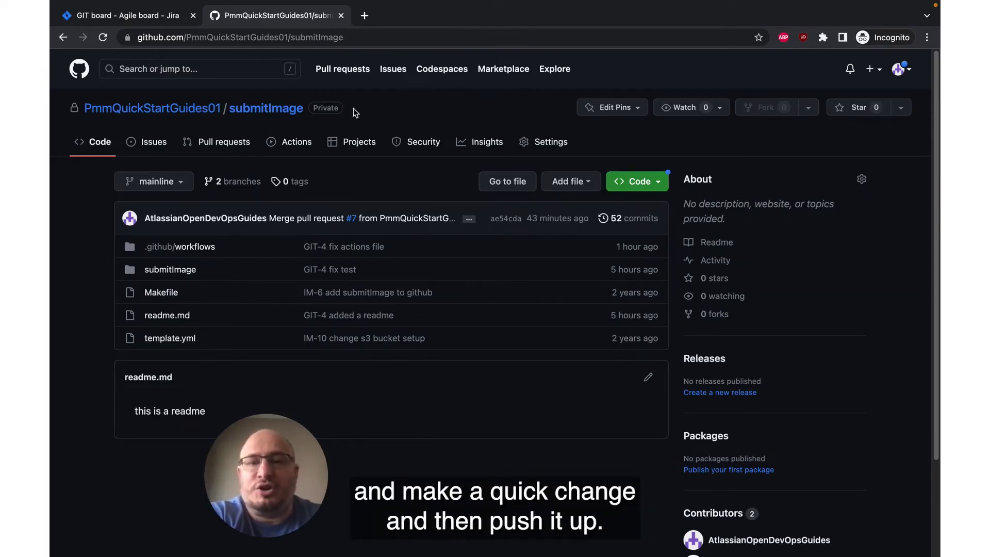
In the terminal, list files, check git status, and create the GIT-2 branch with git checkout -b.
{"action": "key", "text": "ctrl+Up"}
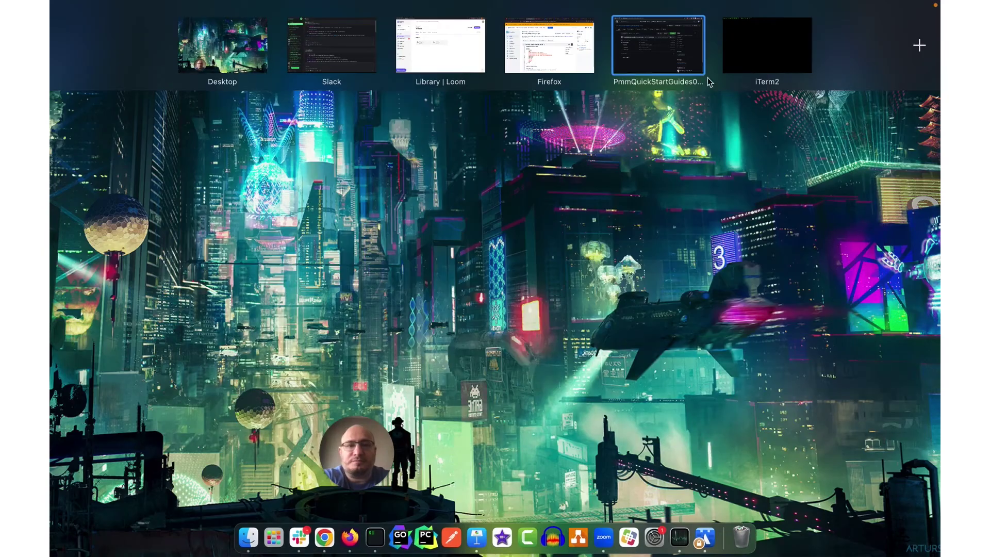
{"action": "left_click", "coordinate": [760, 51]}
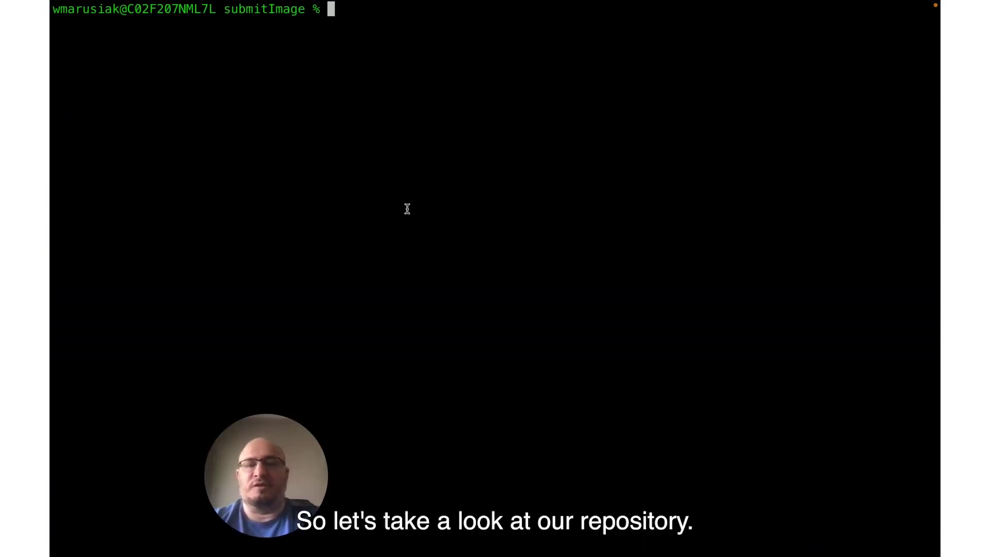
{"action": "type", "text": "ls"}
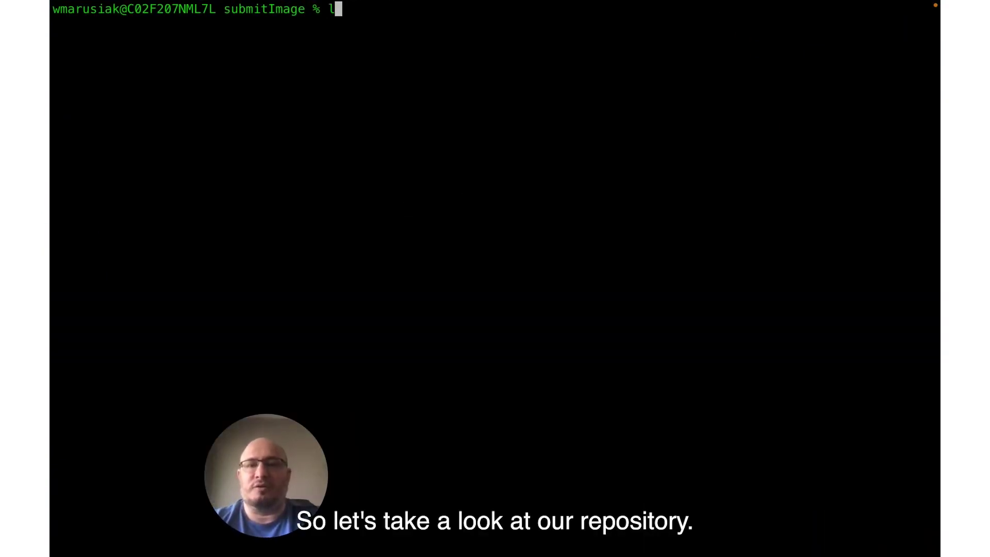
{"action": "key", "text": "Return"}
{"action": "type", "text": "git status"}
{"action": "key", "text": "Return"}
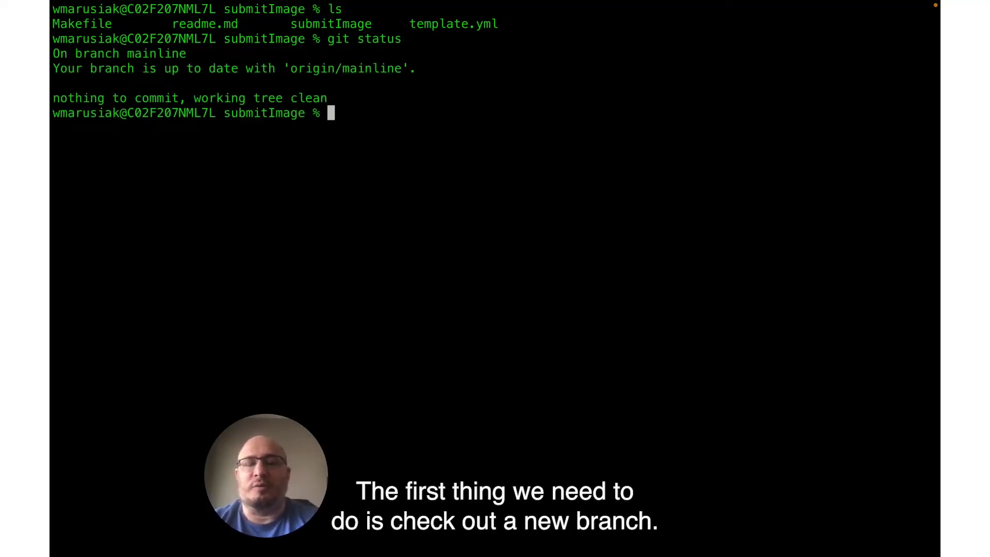
{"action": "type", "text": "git checkout -b GIT-2"}
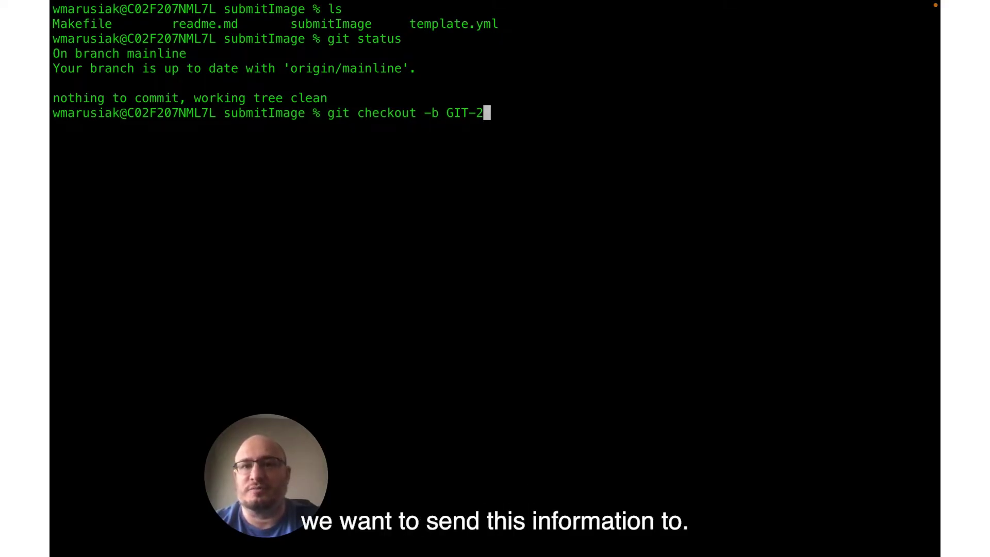
{"action": "key", "text": "Return"}
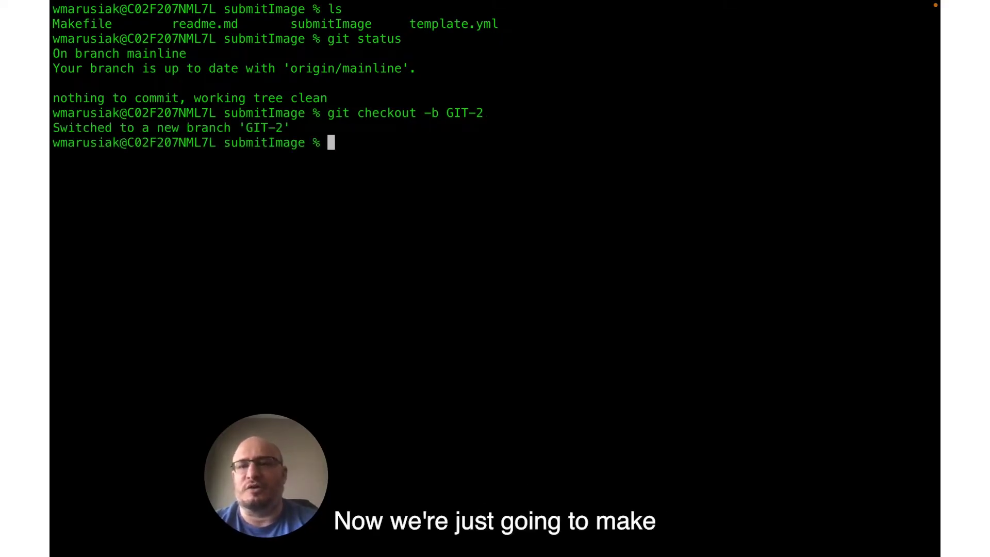
Duplicate readme.md's first line in vim, save with :wq, and check git status.
{"action": "type", "text": "vim readme.md"}
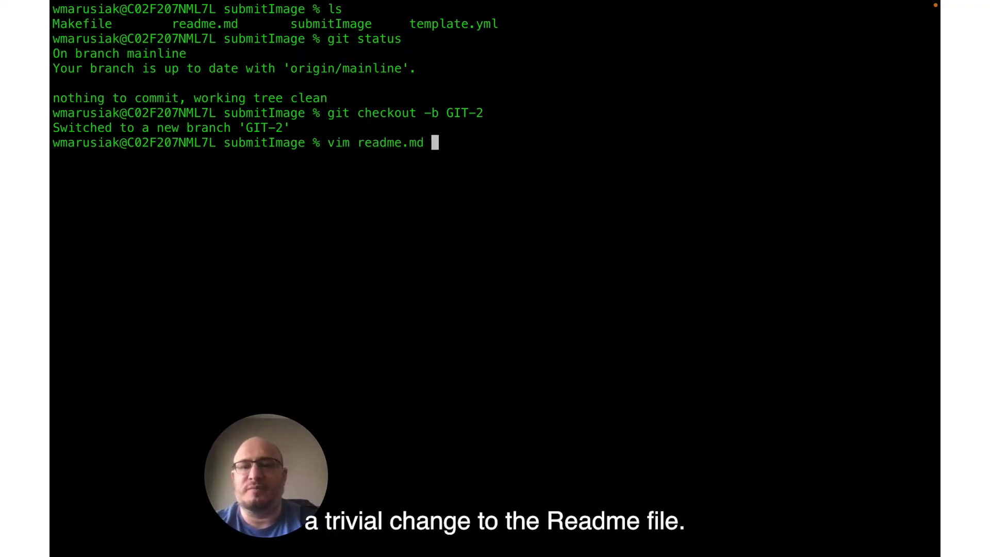
{"action": "key", "text": "Return"}
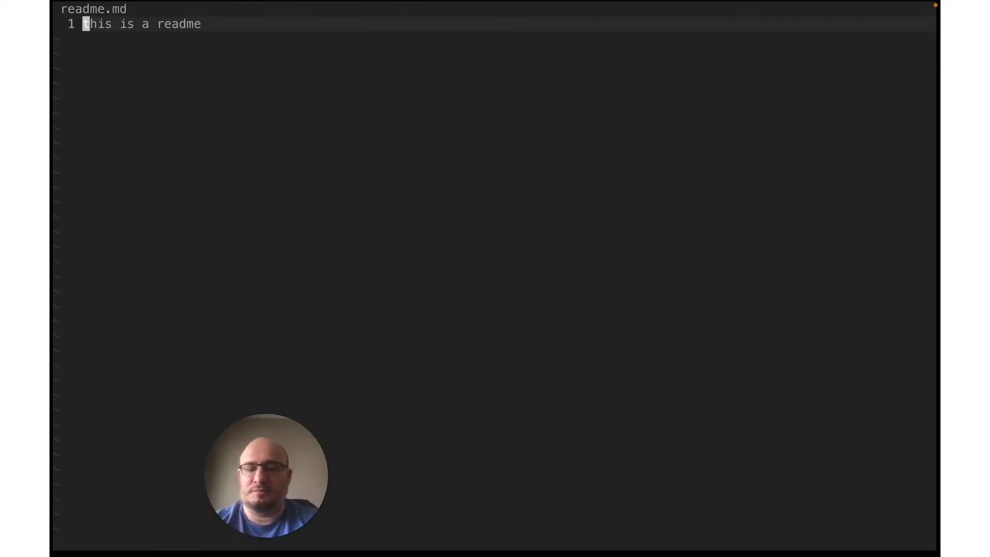
{"action": "key", "text": "shift+v"}
{"action": "key", "text": "y"}
{"action": "key", "text": "p"}
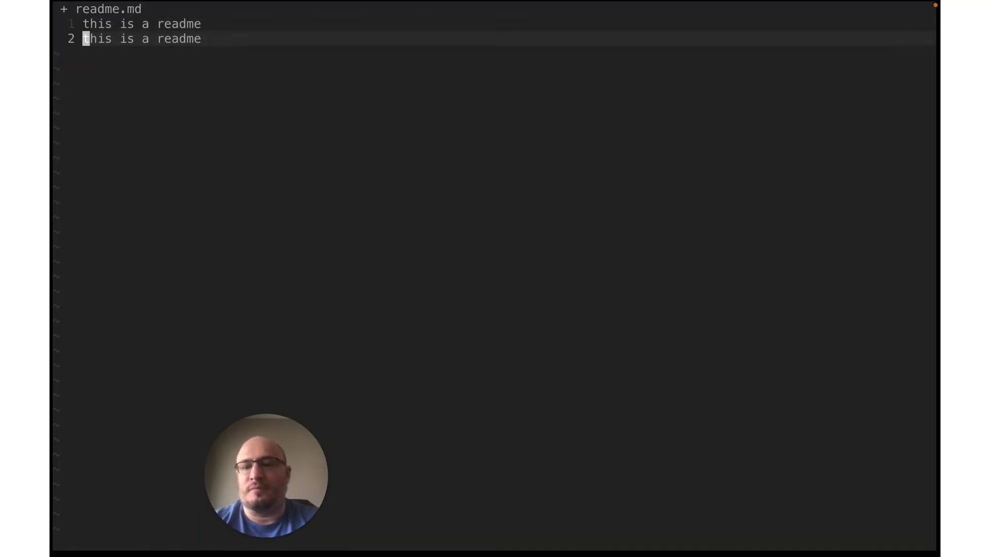
{"action": "type", "text": ":wq"}
{"action": "key", "text": "Return"}
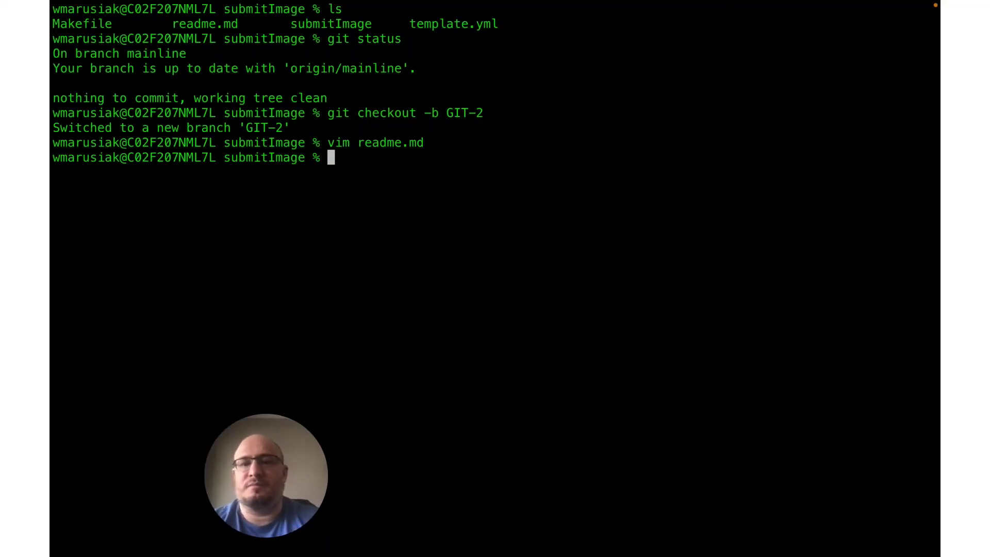
{"action": "type", "text": "git status"}
{"action": "key", "text": "Return"}
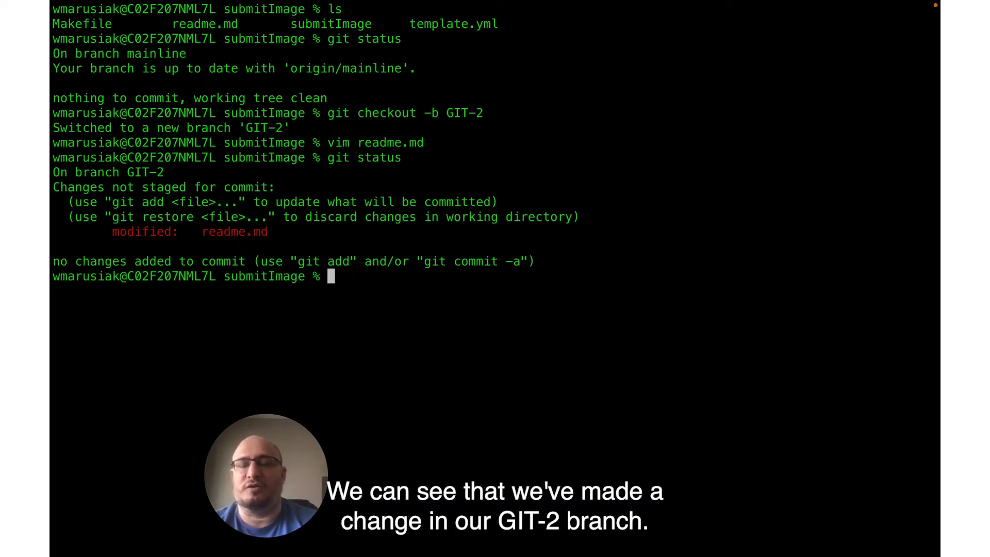
Stage all changes and commit them with message "GIT-2 made a change to the readme".
{"action": "type", "text": "git add "}
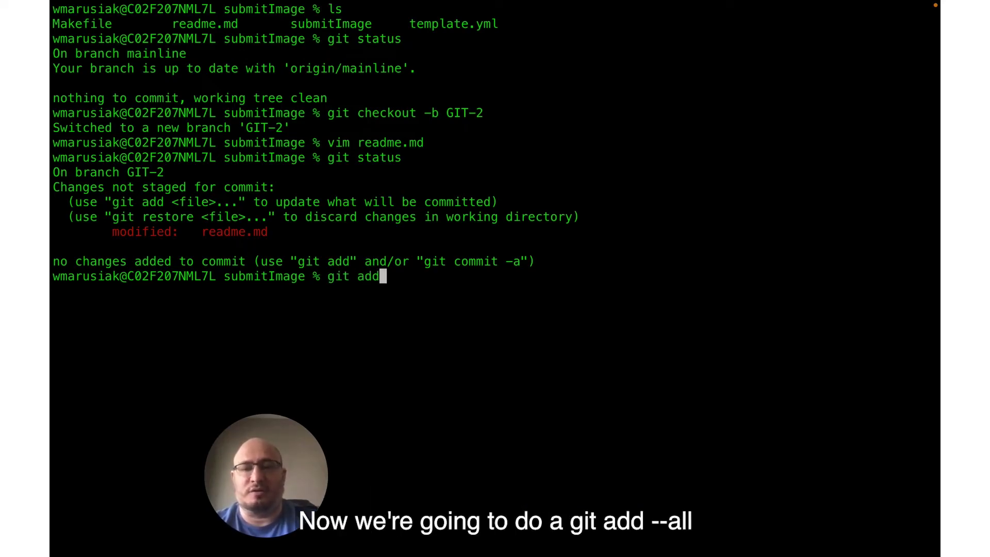
{"action": "type", "text": "--all"}
{"action": "key", "text": "Return"}
{"action": "type", "text": "git c"}
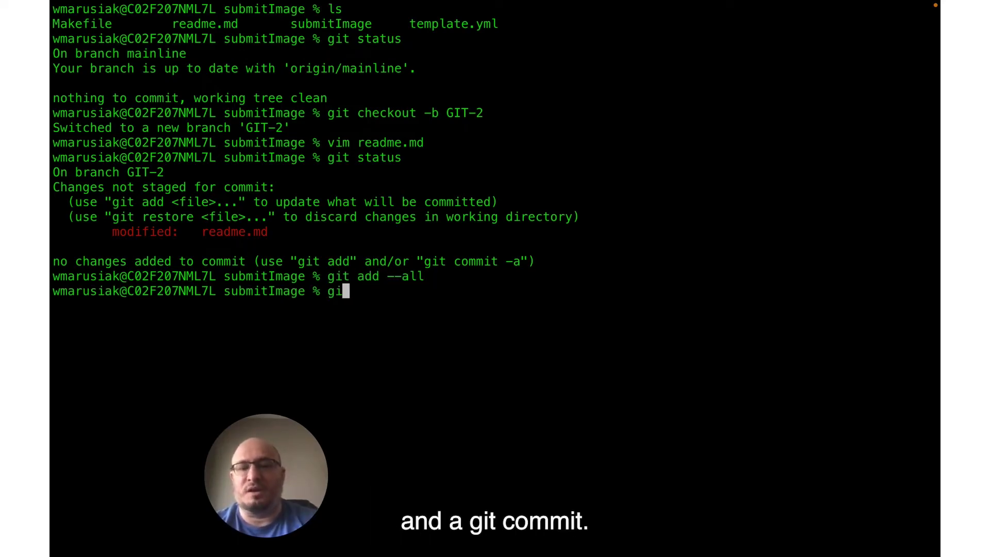
{"action": "type", "text": "ommit -m \"GI"}
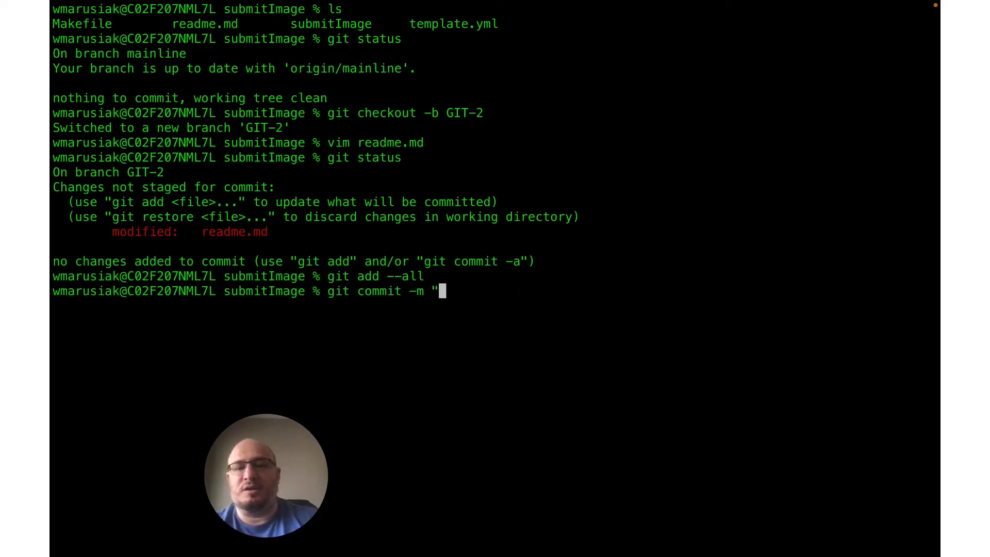
{"action": "type", "text": "T-2 "}
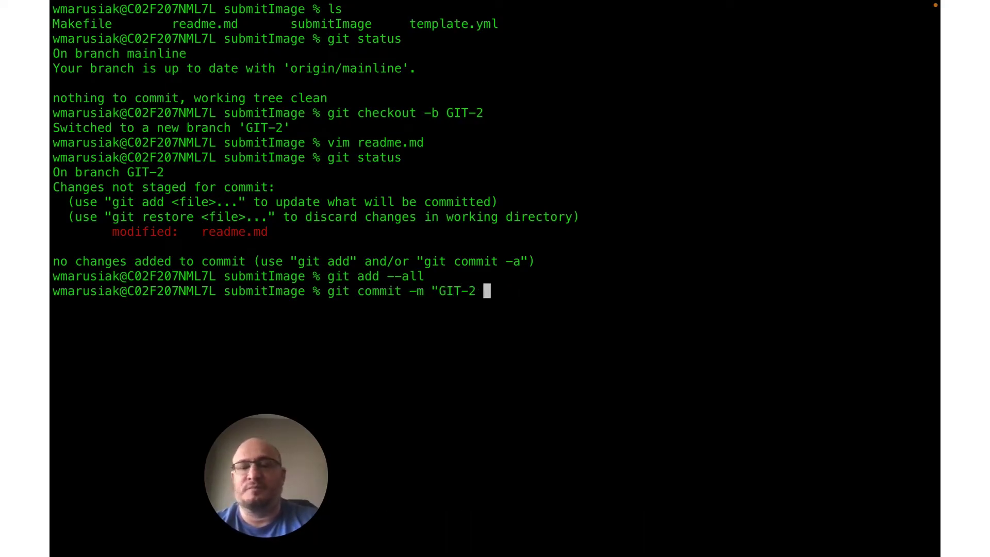
{"action": "type", "text": "made a change to the "}
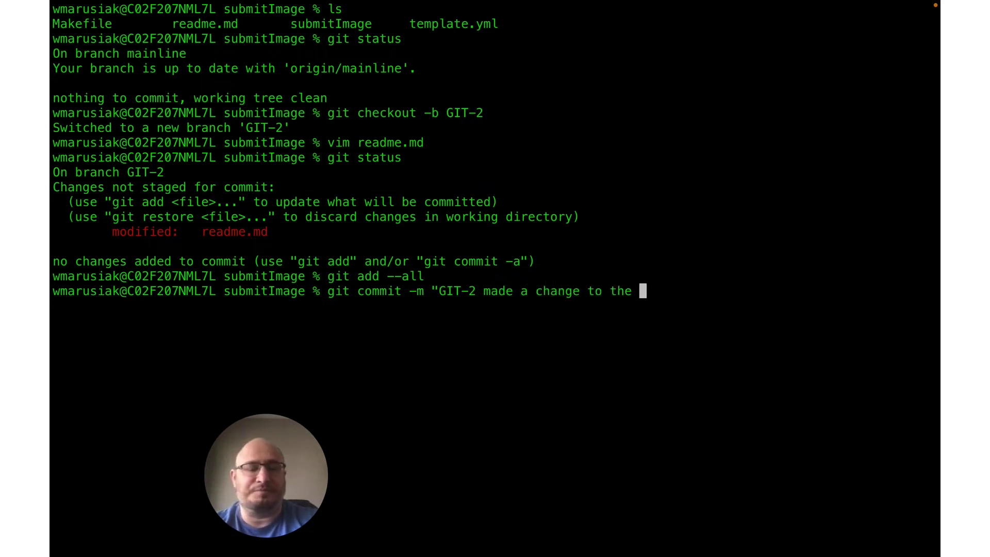
{"action": "type", "text": "readme\""}
{"action": "key", "text": "Return"}
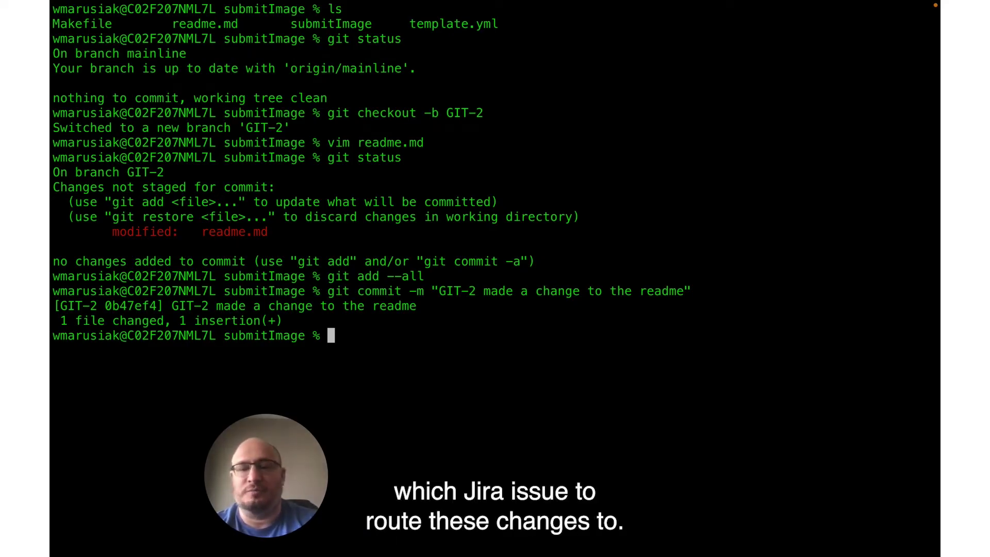
Push the GIT-2 branch to origin with git push -u origin GIT-2.
{"action": "type", "text": "git push -u"}
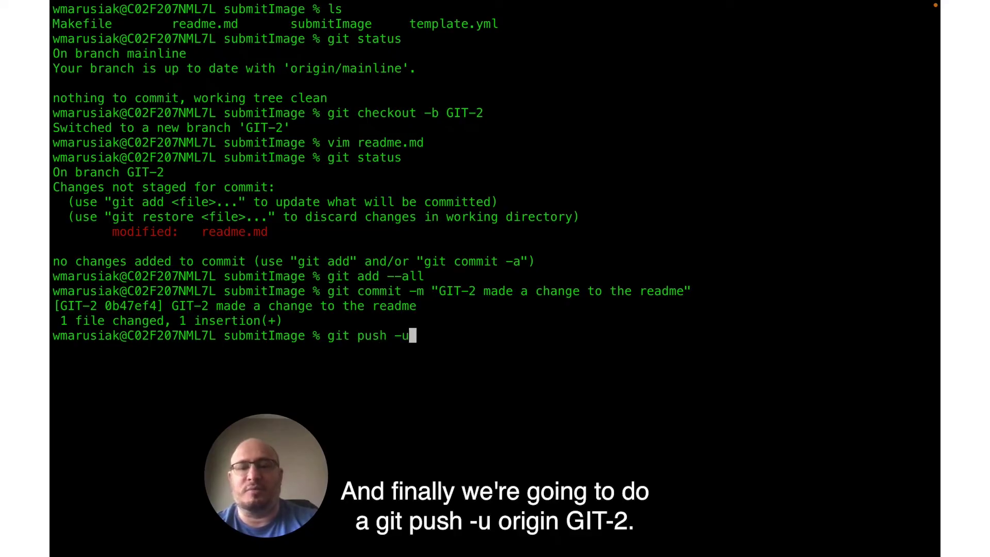
{"action": "type", "text": " origin"}
{"action": "key", "text": "BackSpace"}
{"action": "key", "text": "BackSpace"}
{"action": "key", "text": "BackSpace"}
{"action": "key", "text": "BackSpace"}
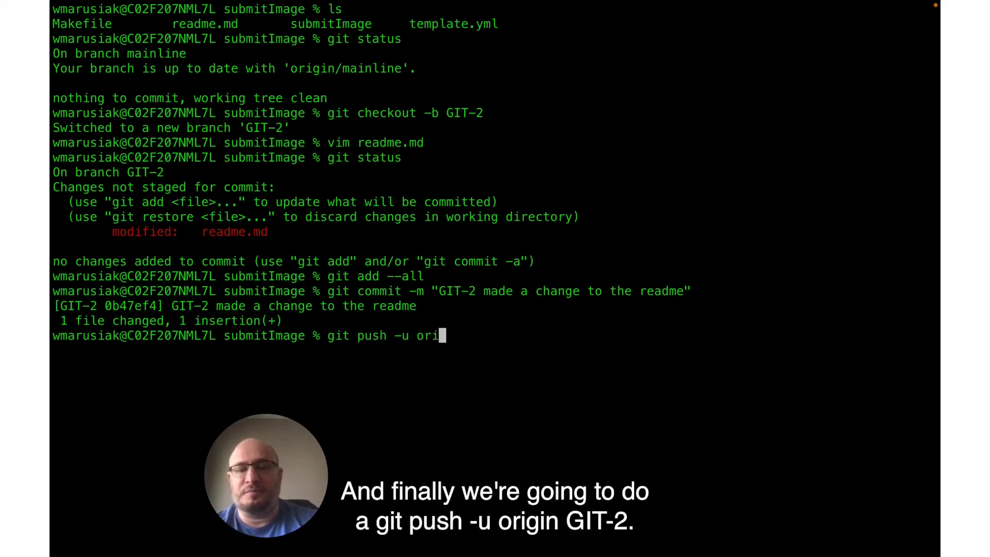
{"action": "type", "text": "gin GIT-2"}
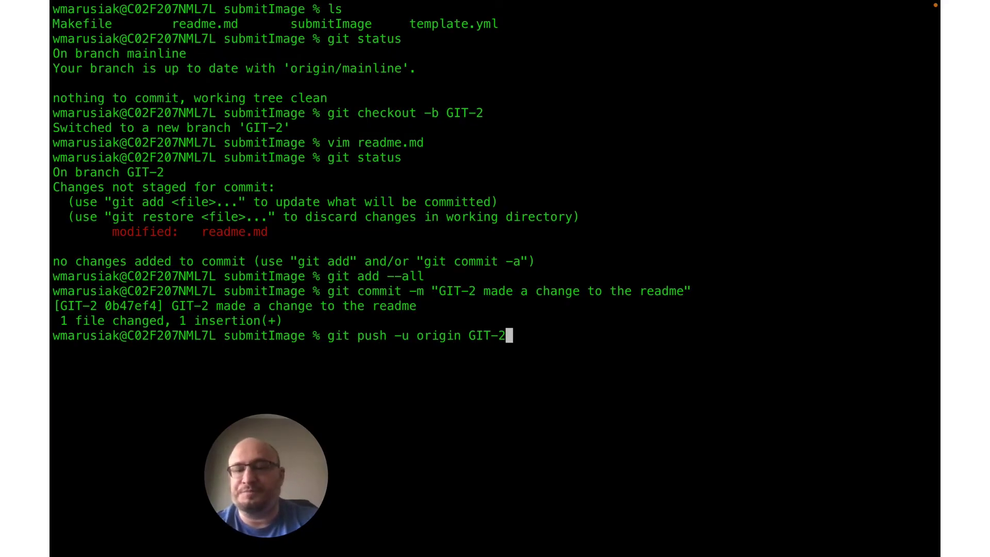
{"action": "key", "text": "Return"}
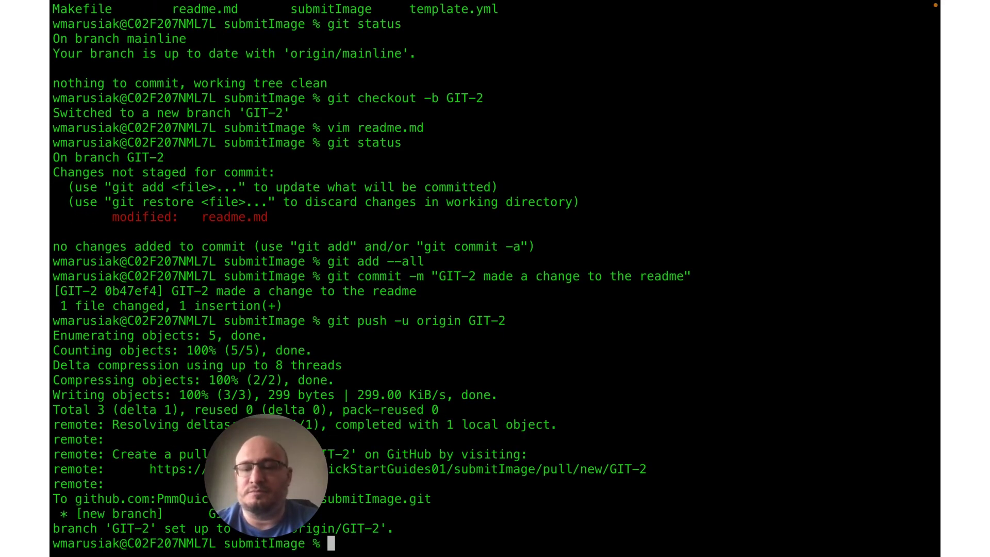
Switch to Chrome, view submitImage's Actions workflow runs, then open its Pull requests page.
{"action": "key", "text": "ctrl+Up"}
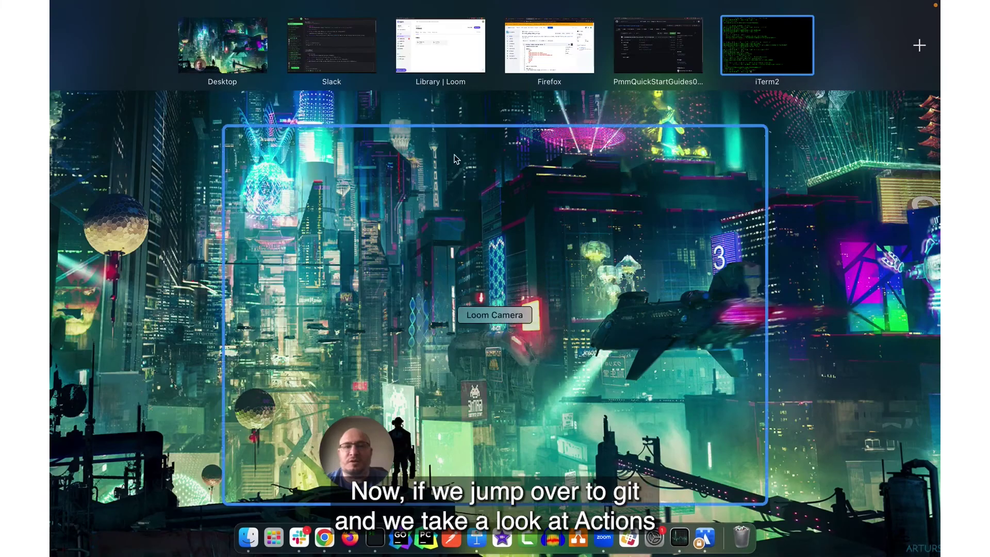
{"action": "left_click", "coordinate": [673, 67]}
{"action": "left_click", "coordinate": [291, 143]}
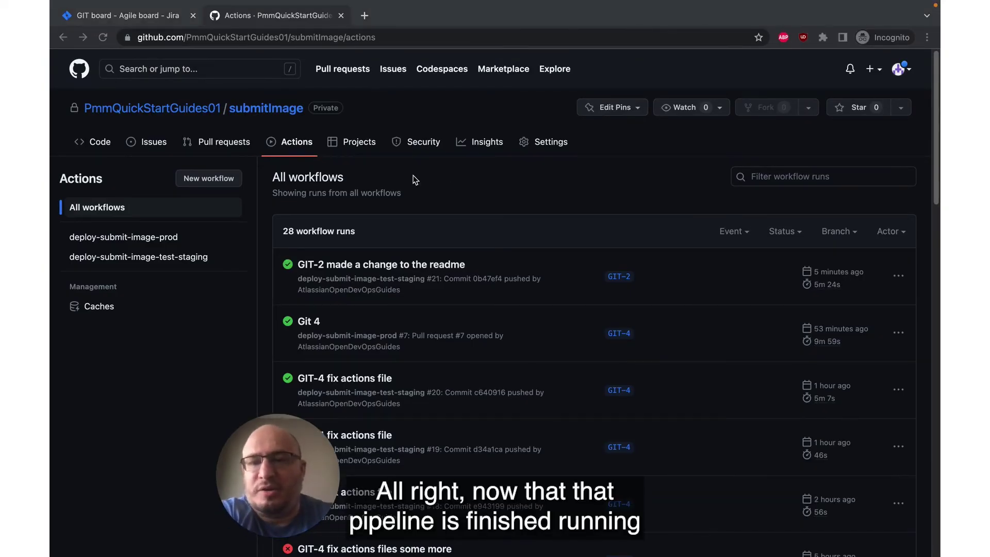
{"action": "left_click", "coordinate": [237, 150]}
{"action": "left_click", "coordinate": [237, 148]}
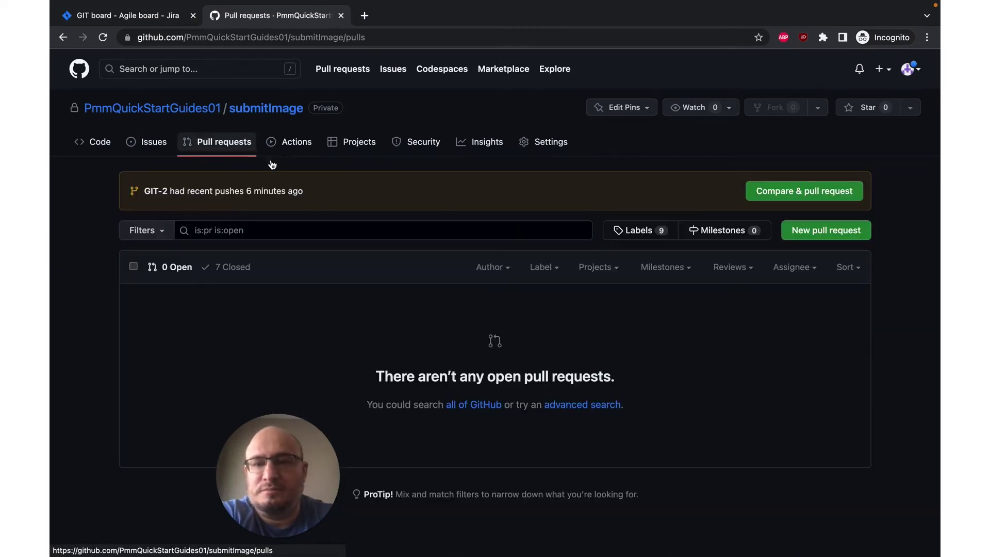
Create a pull request from GIT-2 with the description 'de'.
{"action": "left_click", "coordinate": [786, 196]}
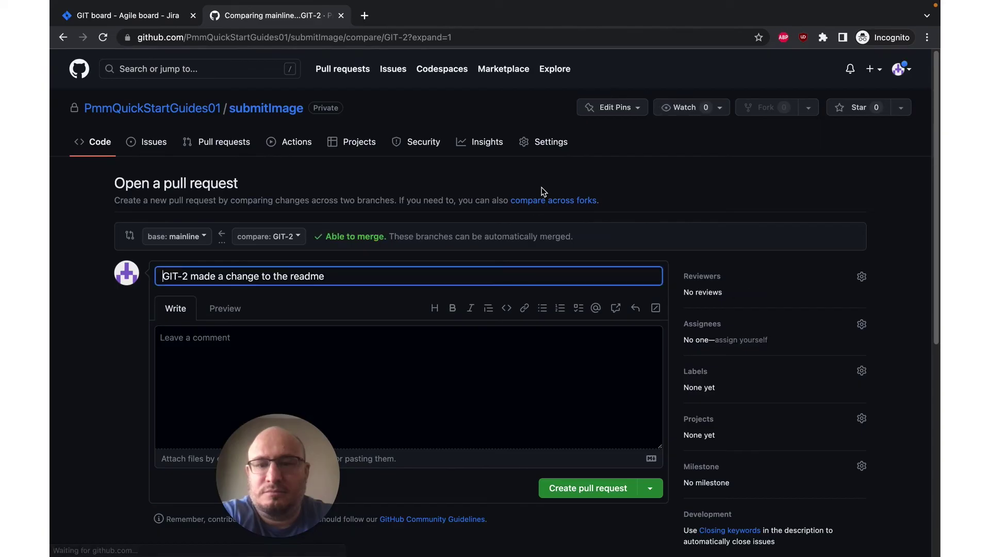
{"action": "left_click", "coordinate": [393, 382]}
{"action": "type", "text": "description"}
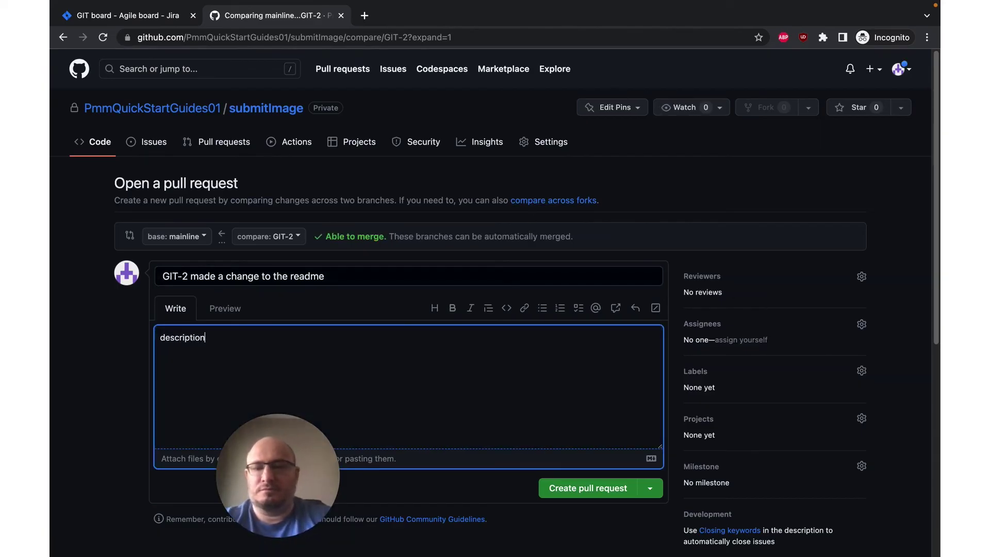
{"action": "scroll", "coordinate": [631, 342], "scroll_direction": "down", "scroll_amount": 5}
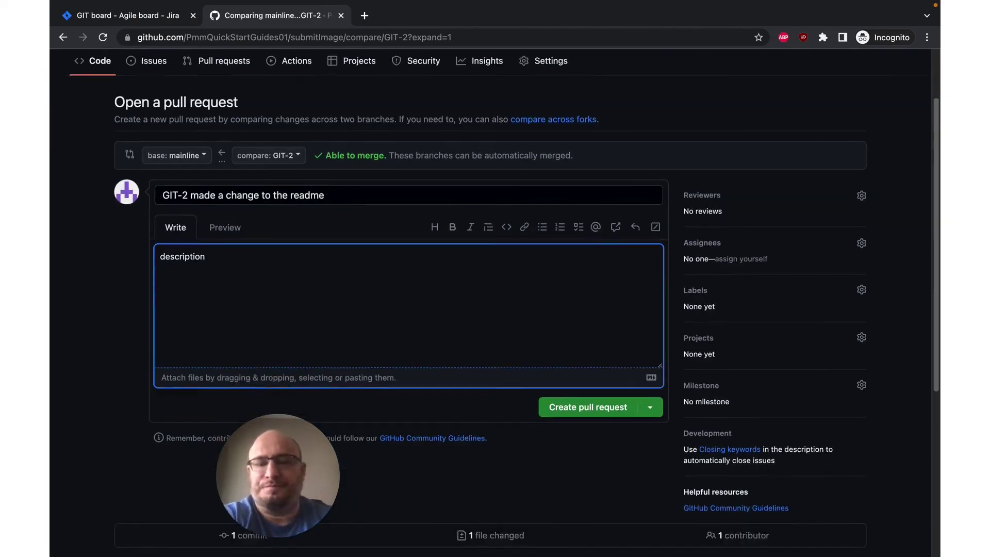
{"action": "left_click", "coordinate": [598, 252]}
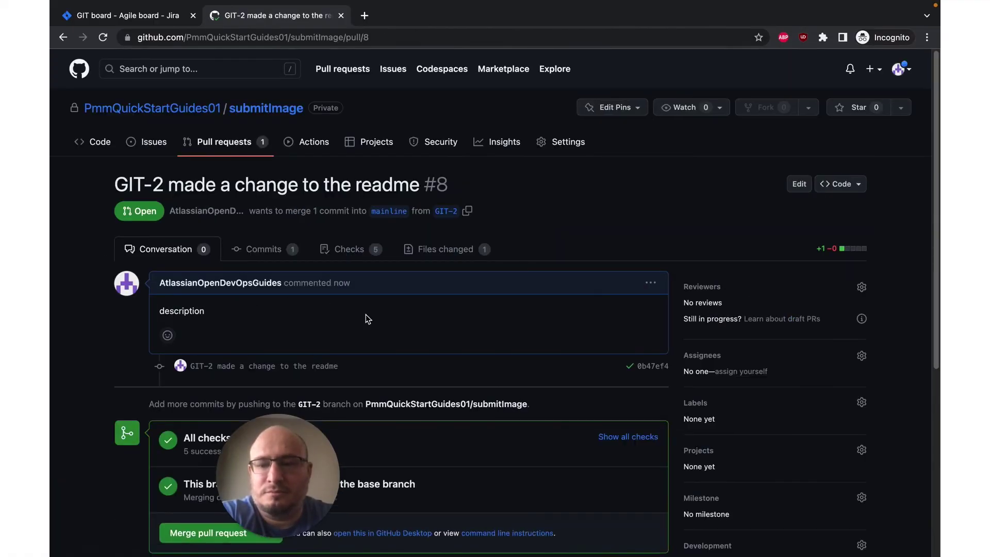
Merge pull request #8 into mainline and return to the workflow runs.
{"action": "scroll", "coordinate": [366, 314], "scroll_direction": "down", "scroll_amount": 4}
{"action": "left_click", "coordinate": [208, 350]}
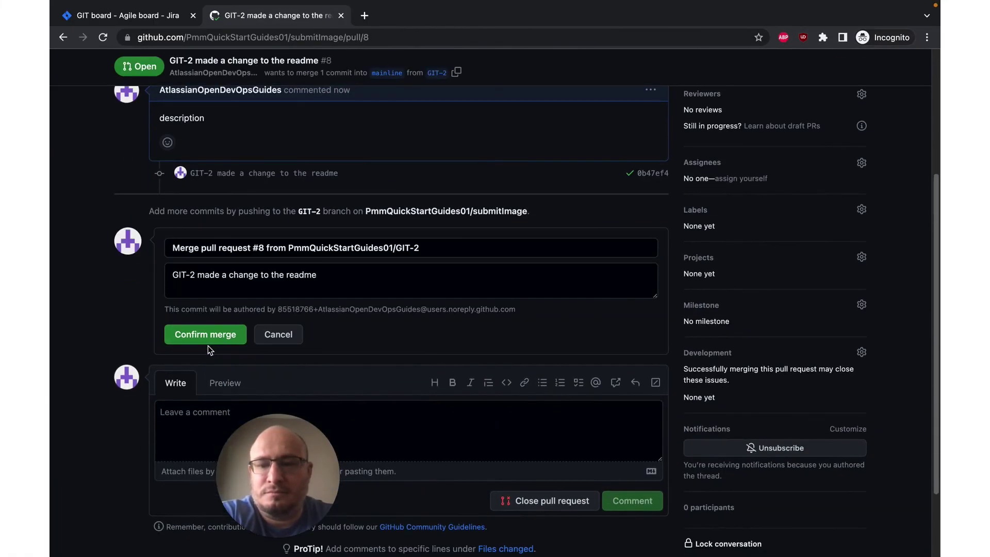
{"action": "left_click", "coordinate": [216, 335]}
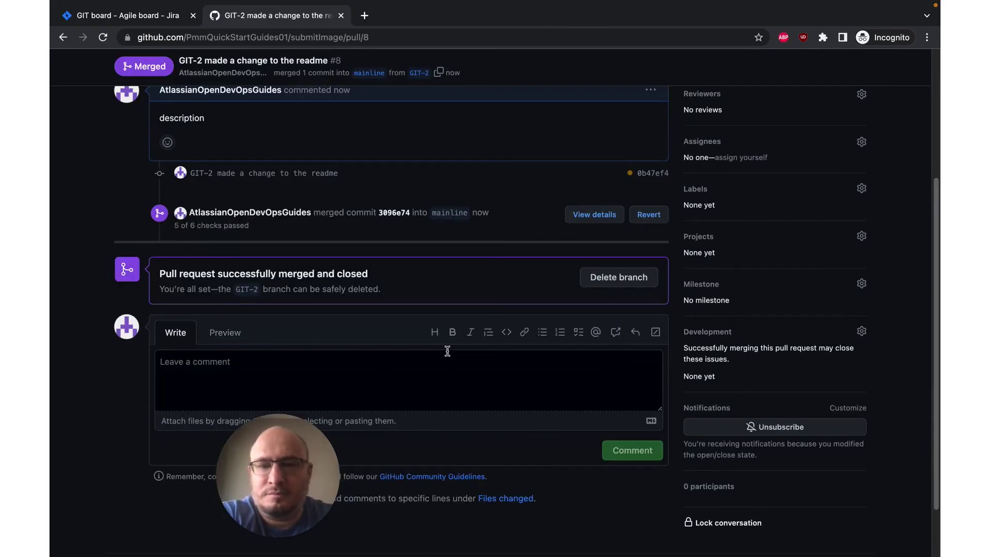
{"action": "scroll", "coordinate": [394, 295], "scroll_direction": "up", "scroll_amount": 5}
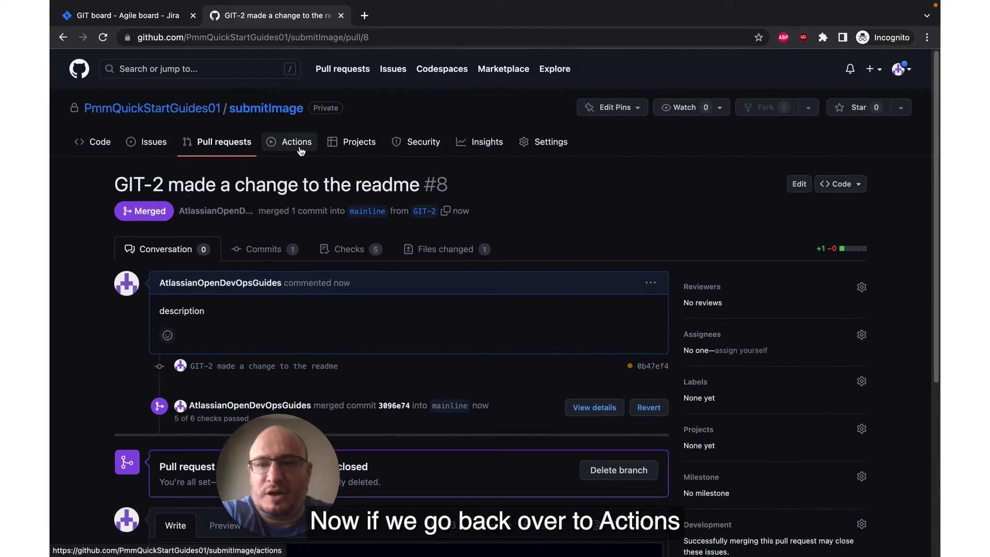
{"action": "left_click", "coordinate": [298, 147]}
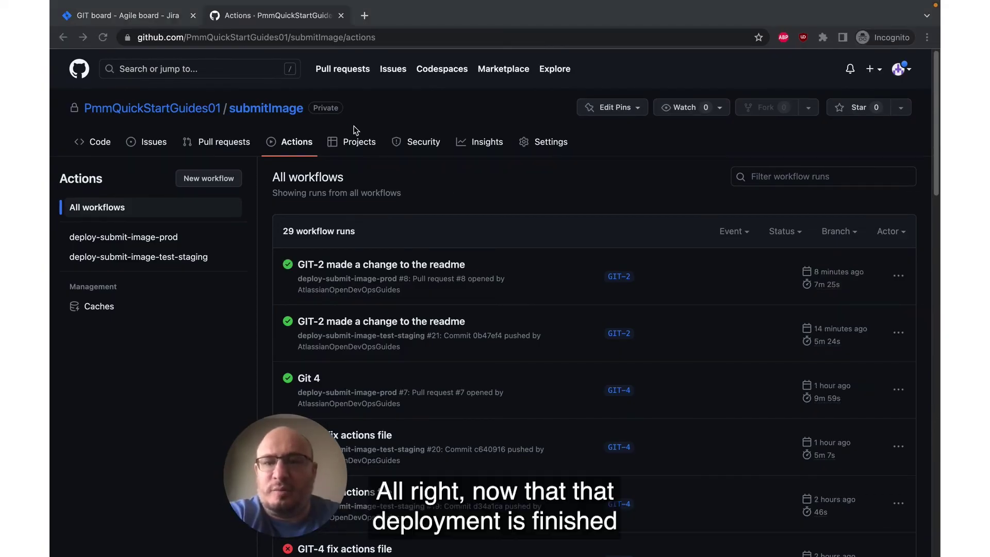
Reload the GIT-2 issue in Jira and open its branch in the Development field.
{"action": "left_click", "coordinate": [136, 18]}
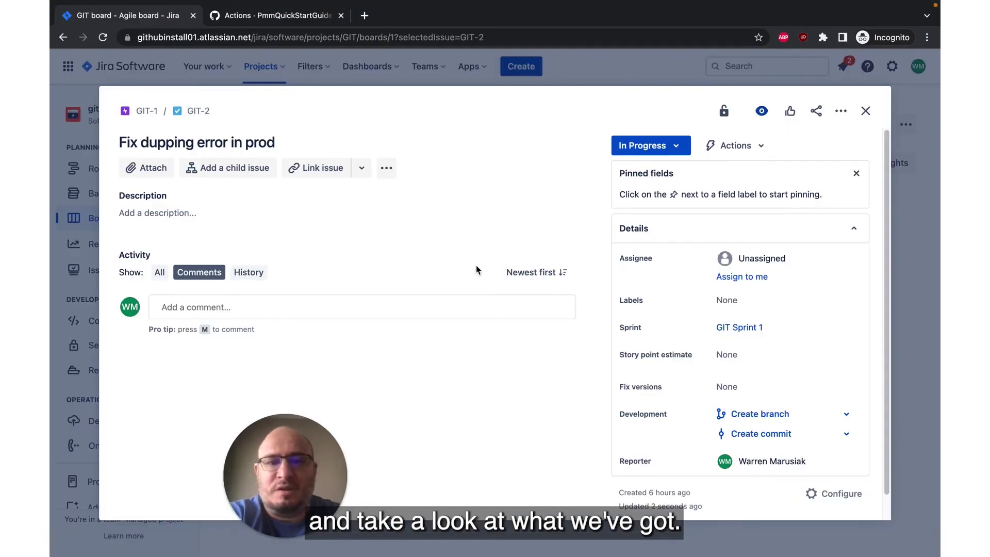
{"action": "key", "text": "super+r"}
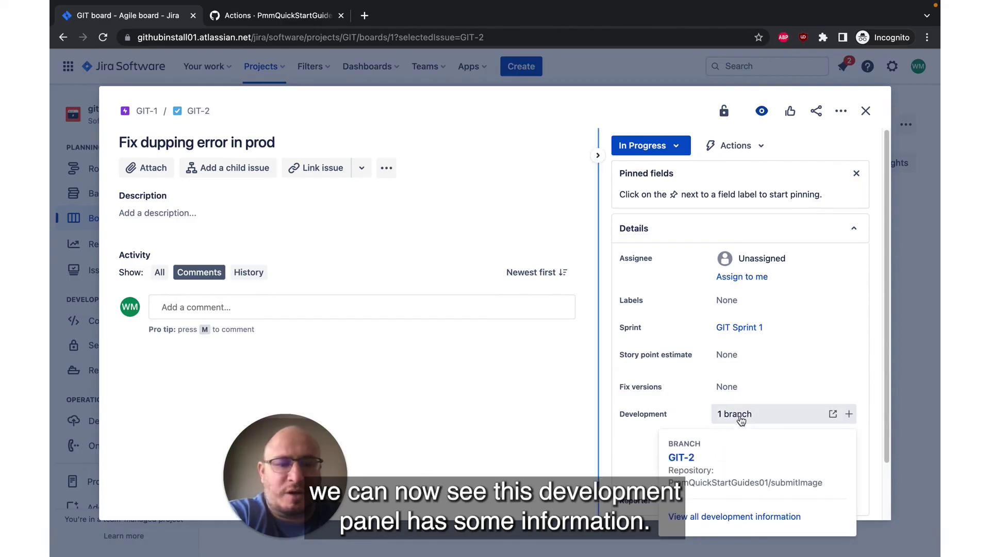
{"action": "left_click", "coordinate": [742, 417]}
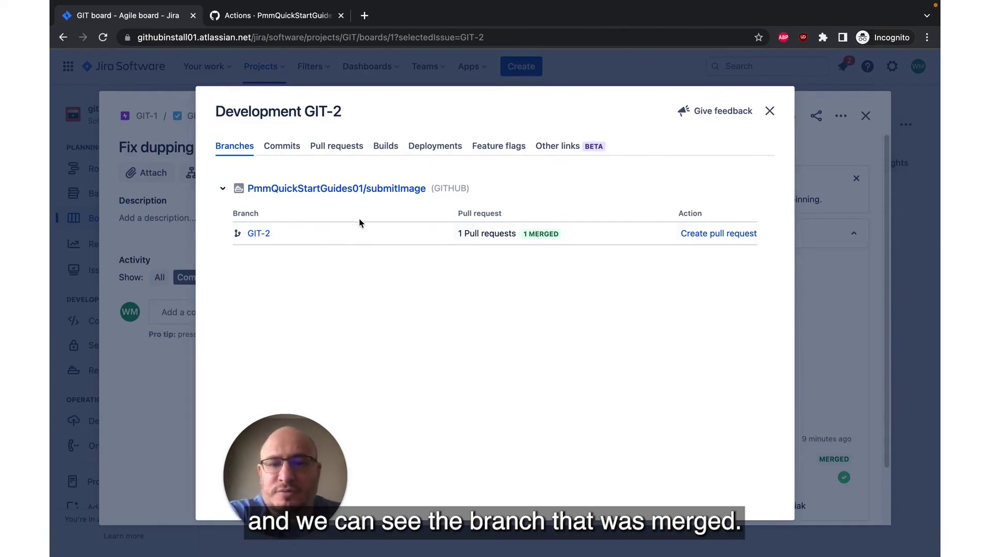
Review GIT-2's commits and pull request, then its builds: staging #21 and production #8.
{"action": "left_click", "coordinate": [283, 147]}
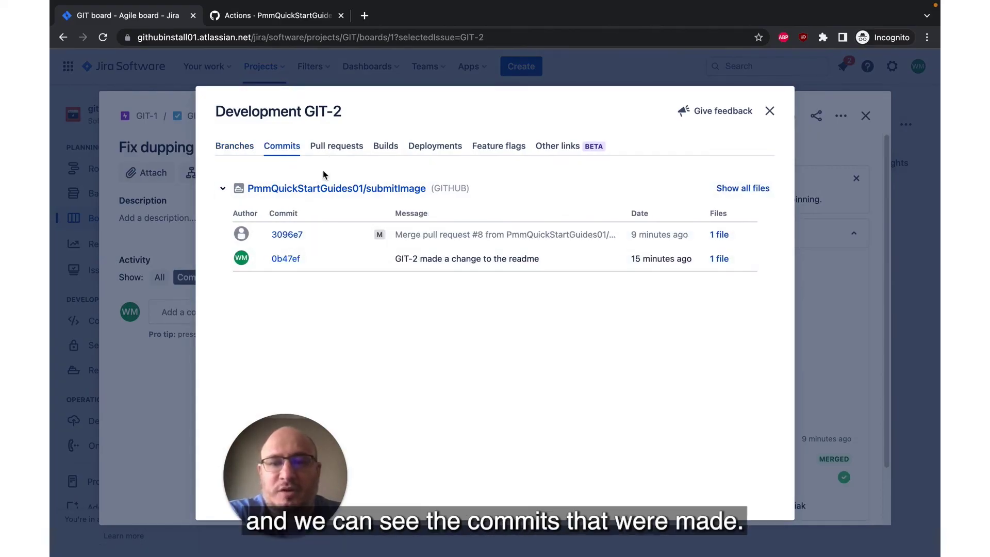
{"action": "left_click", "coordinate": [334, 153]}
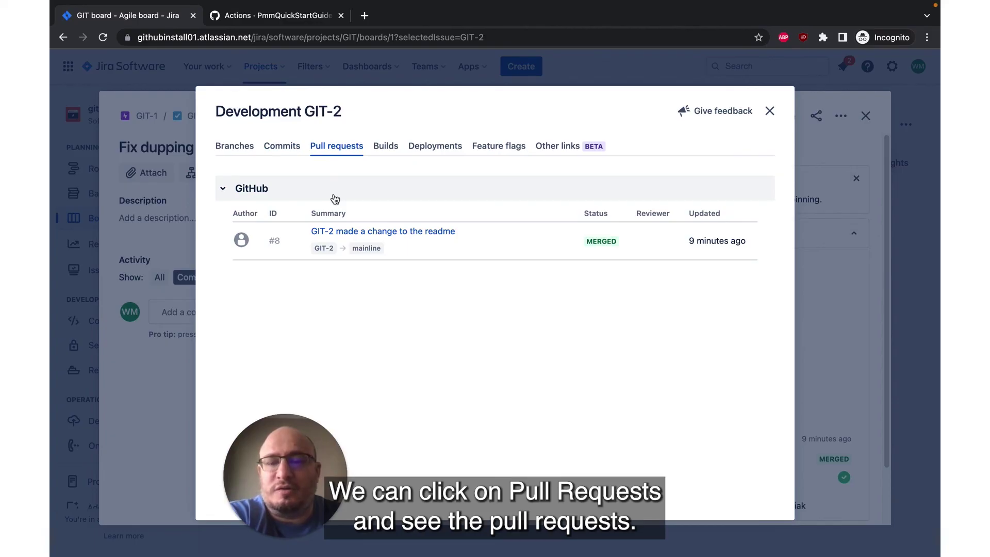
{"action": "left_click", "coordinate": [386, 147]}
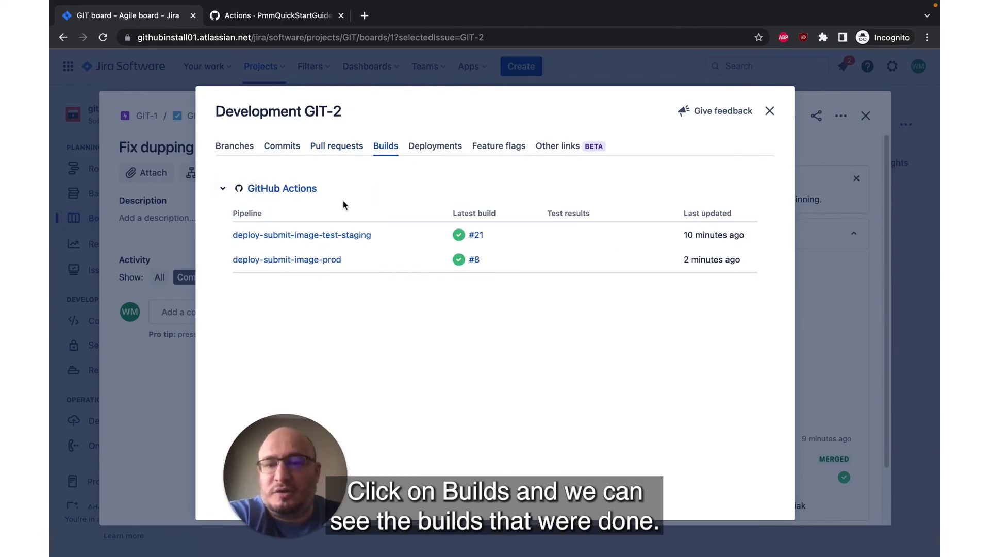